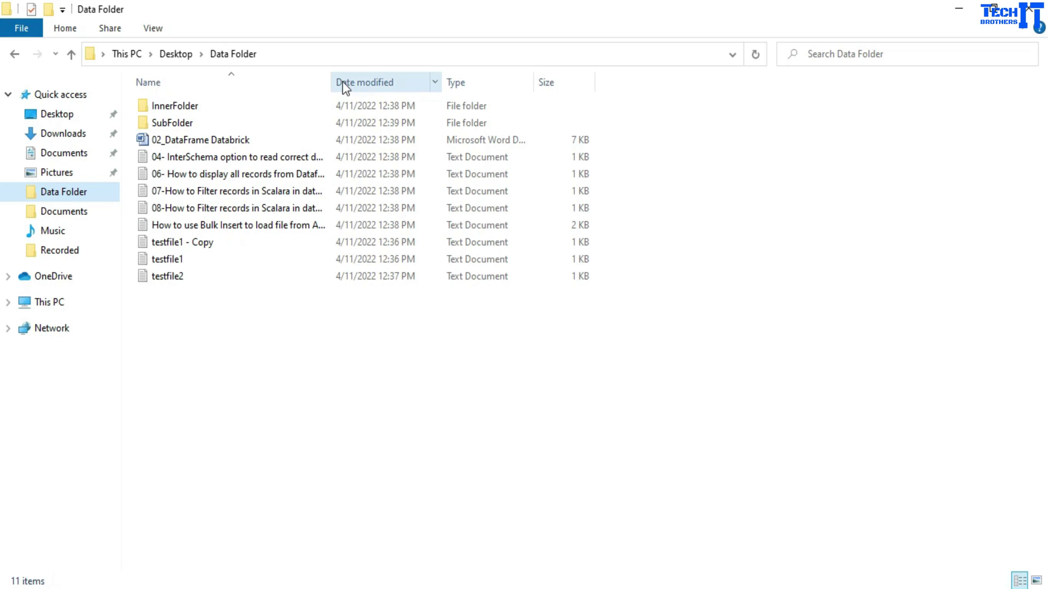
Widen the Name column, then select the InterSchema and 02_DataFrame Databrick files to check them
drag(335, 78, 424, 86)
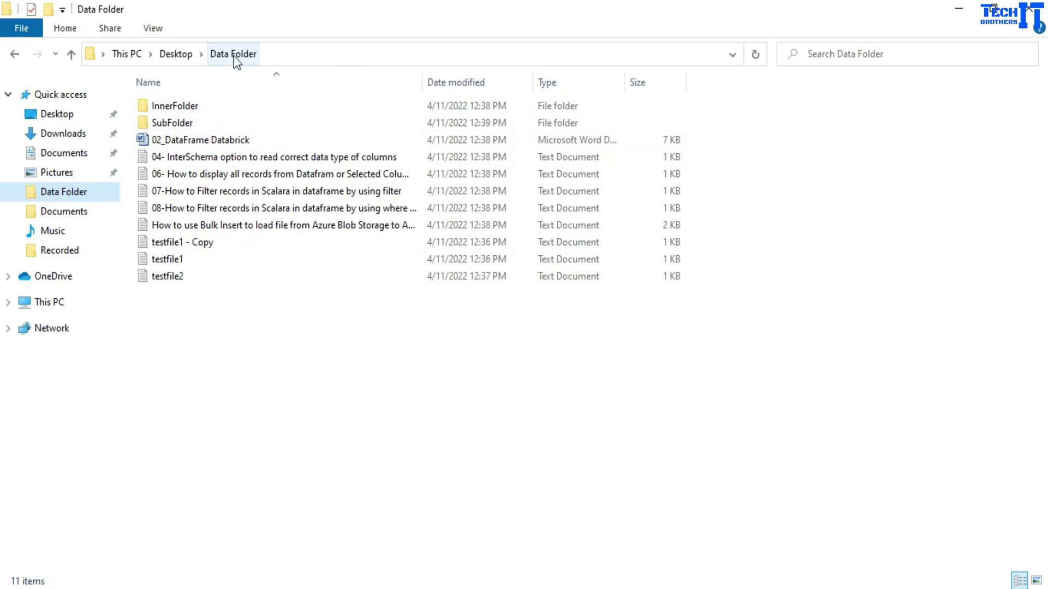
click(192, 155)
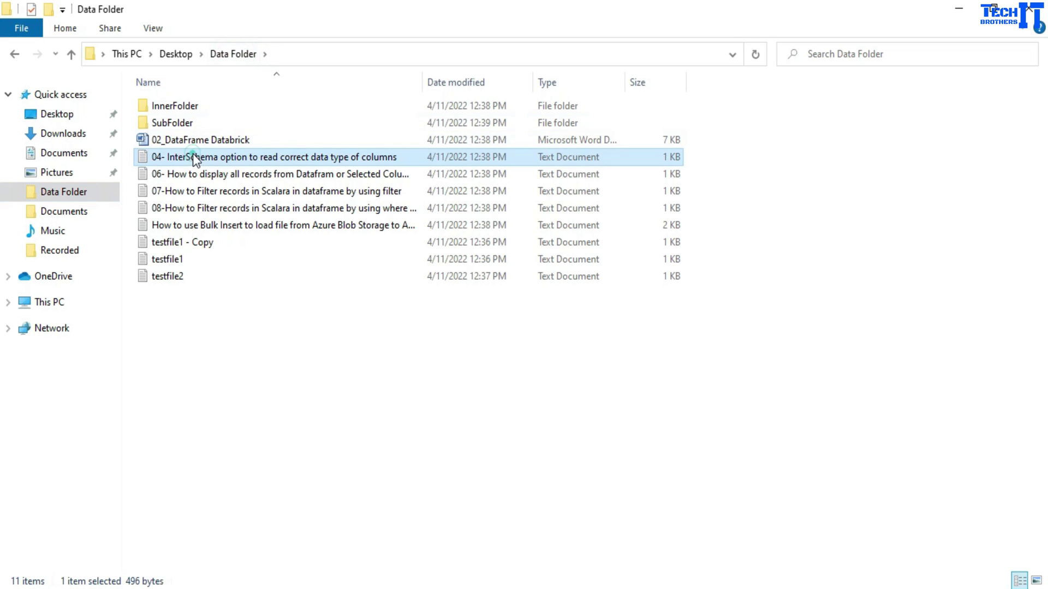
click(198, 146)
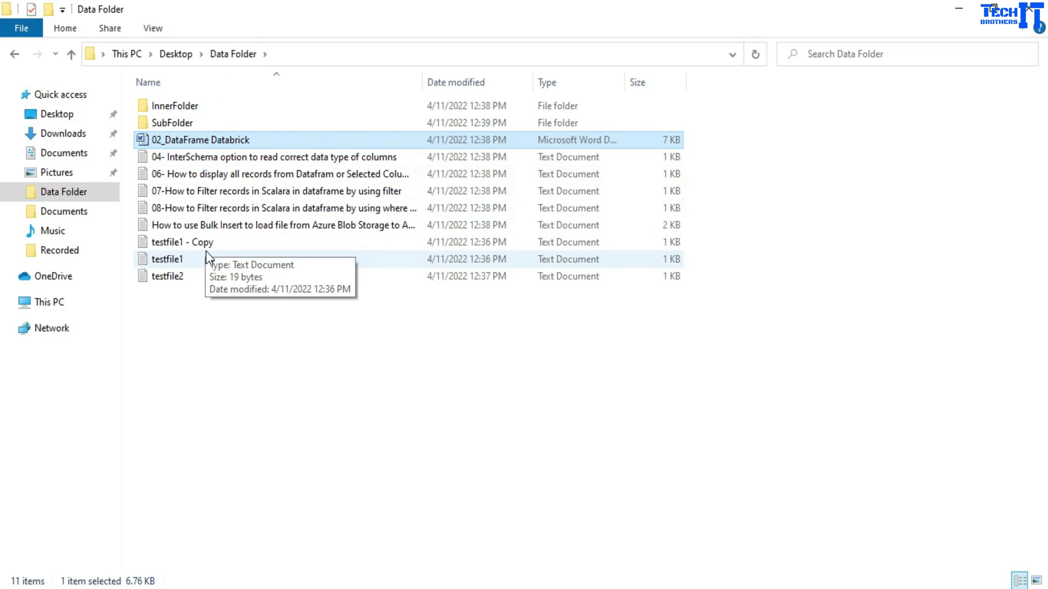
Look inside SubFolder and InnerFolder, returning to Data Folder after each
double_click(186, 125)
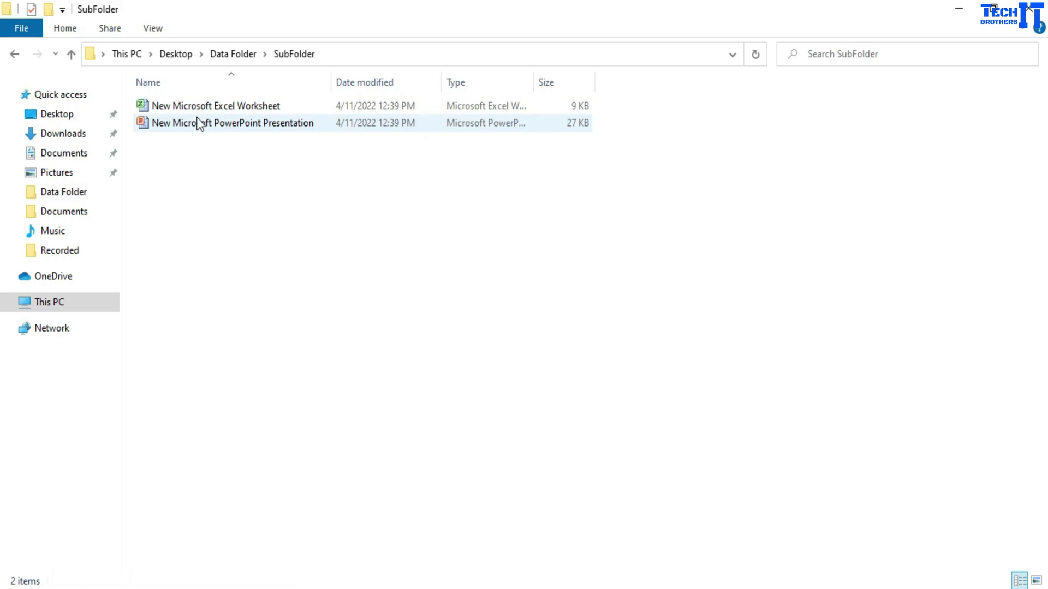
click(231, 54)
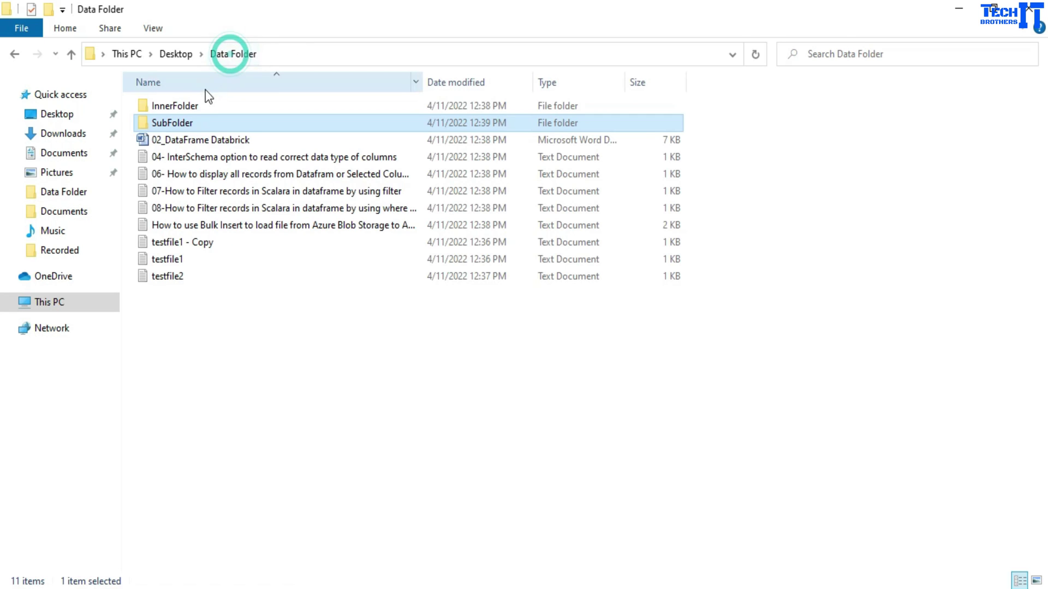
click(199, 109)
double_click(199, 108)
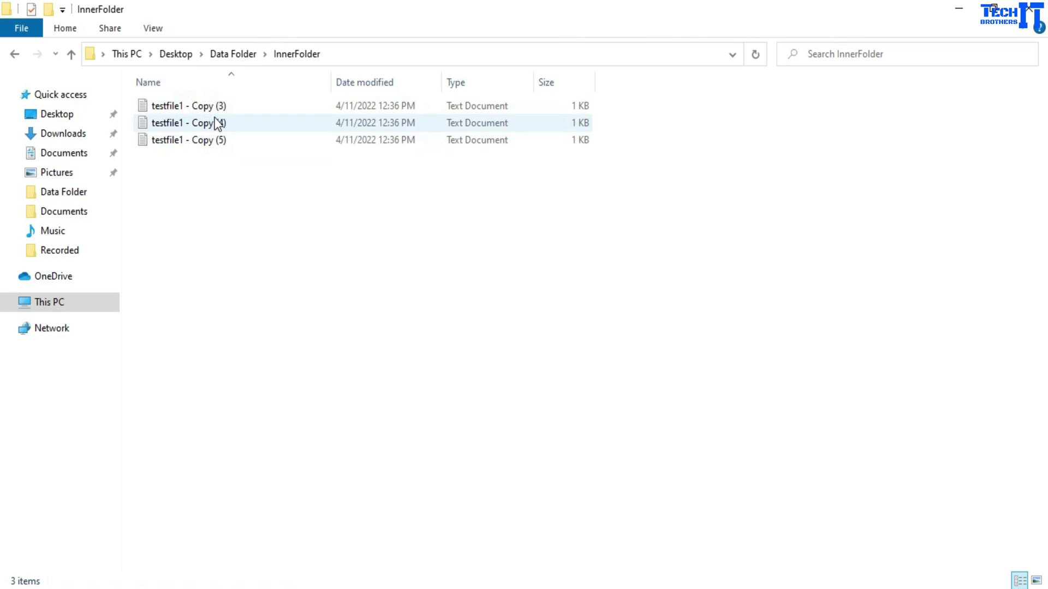
click(234, 59)
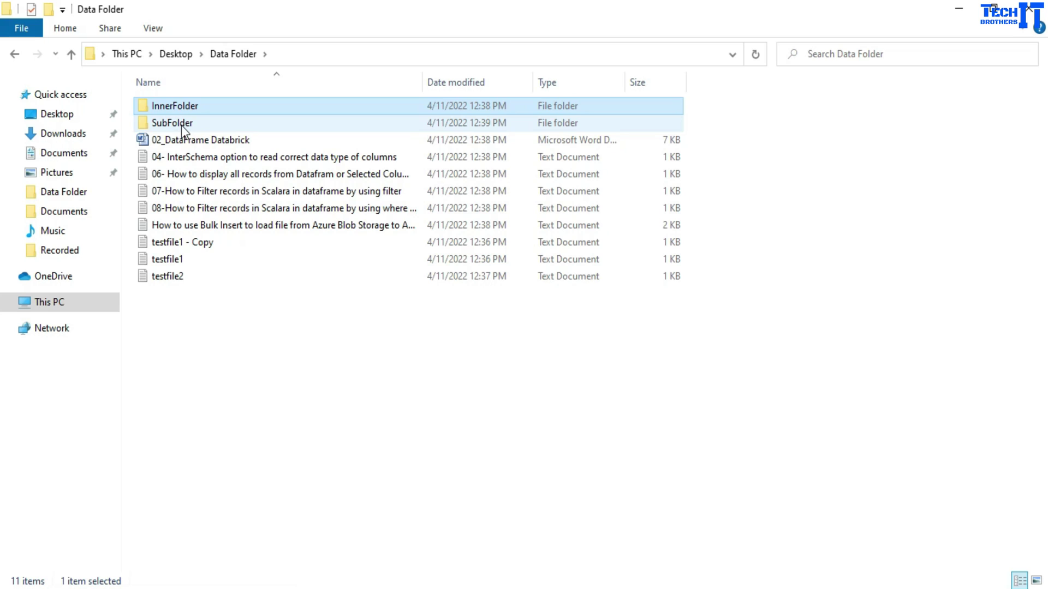
mouse_move(181, 125)
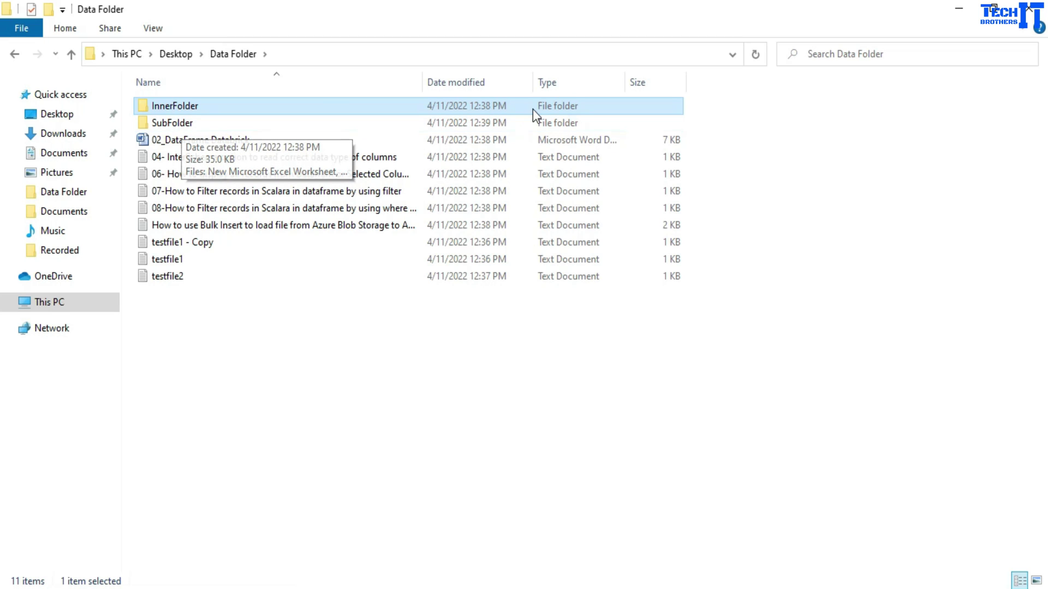
Search Data Folder for *.*, select all 16 results and copy their full paths
click(826, 54)
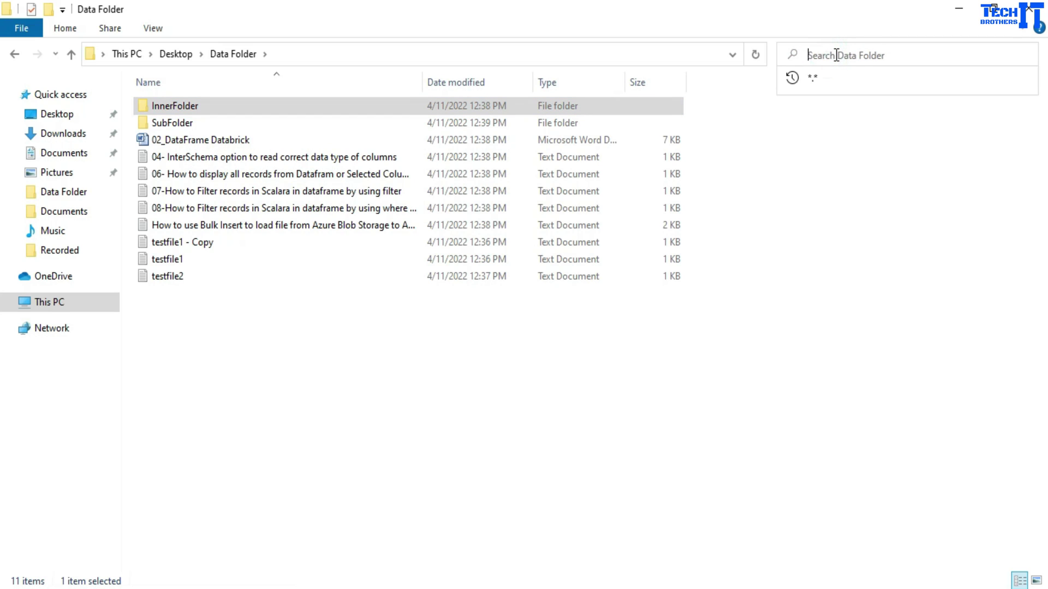
text(*.*)
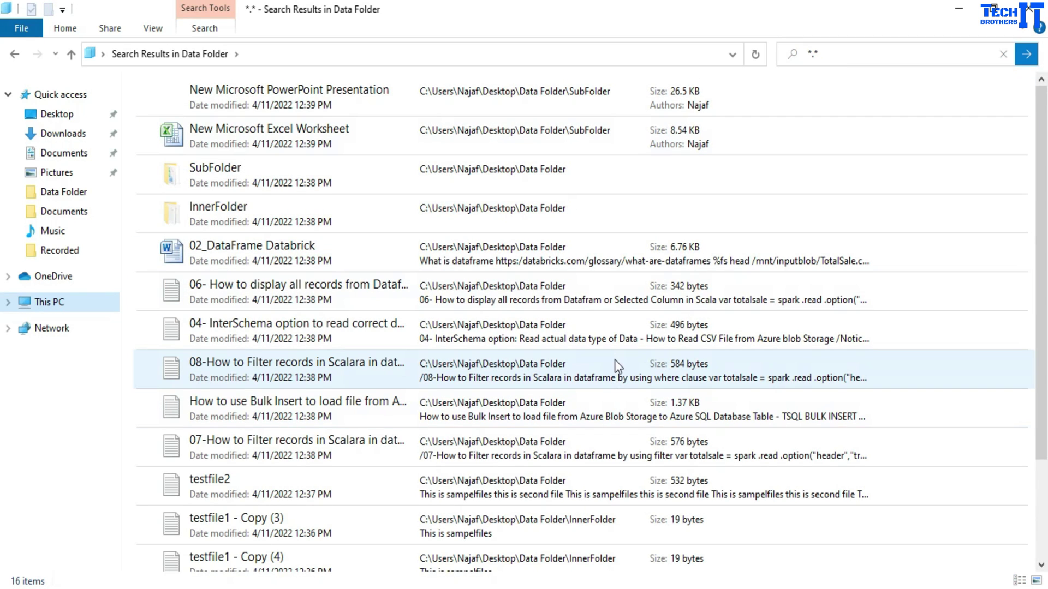
click(341, 273)
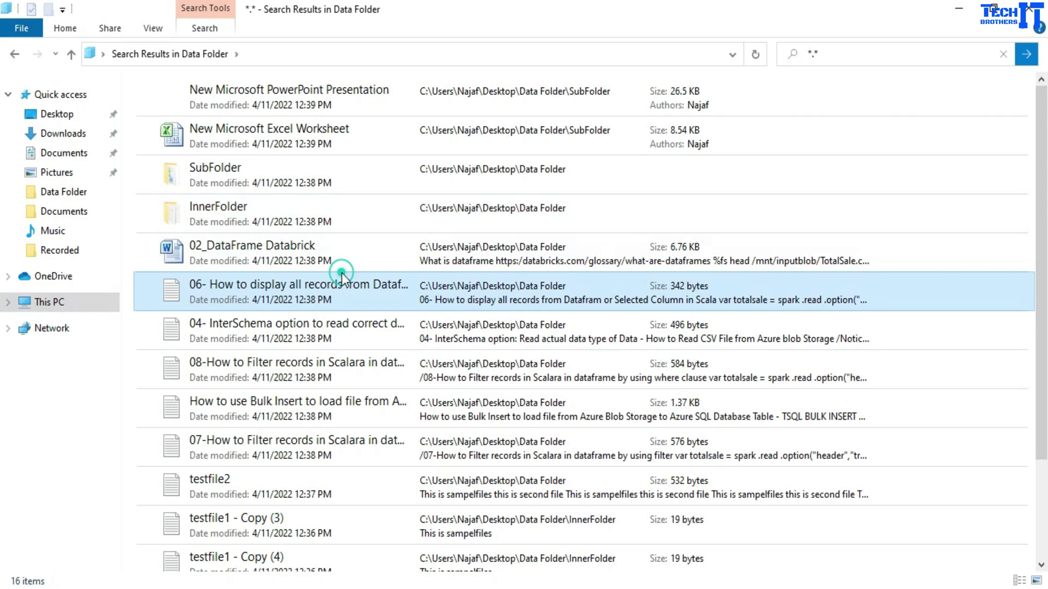
key(ctrl+a)
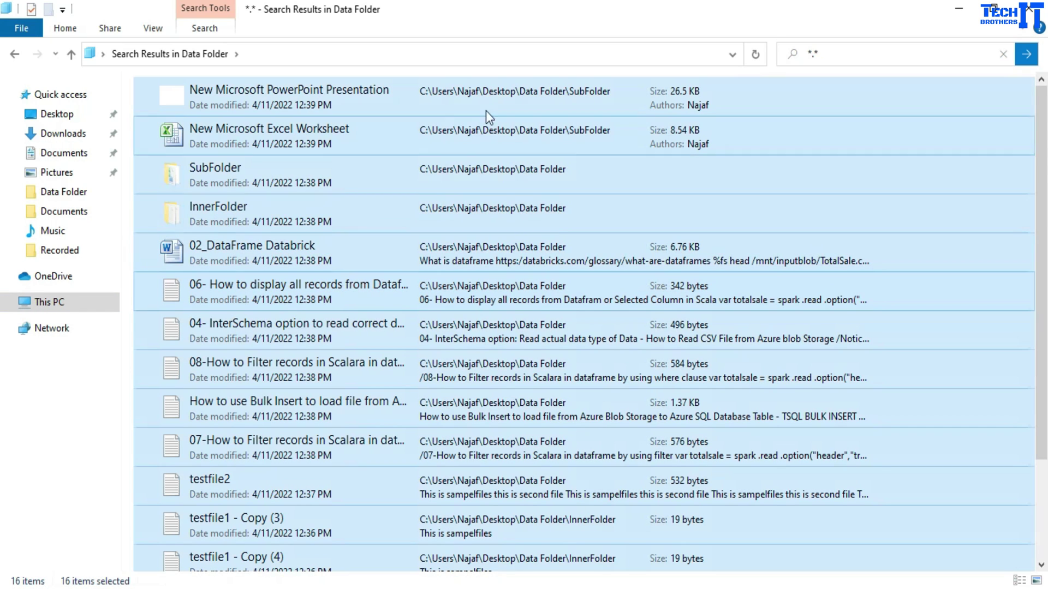
click(55, 29)
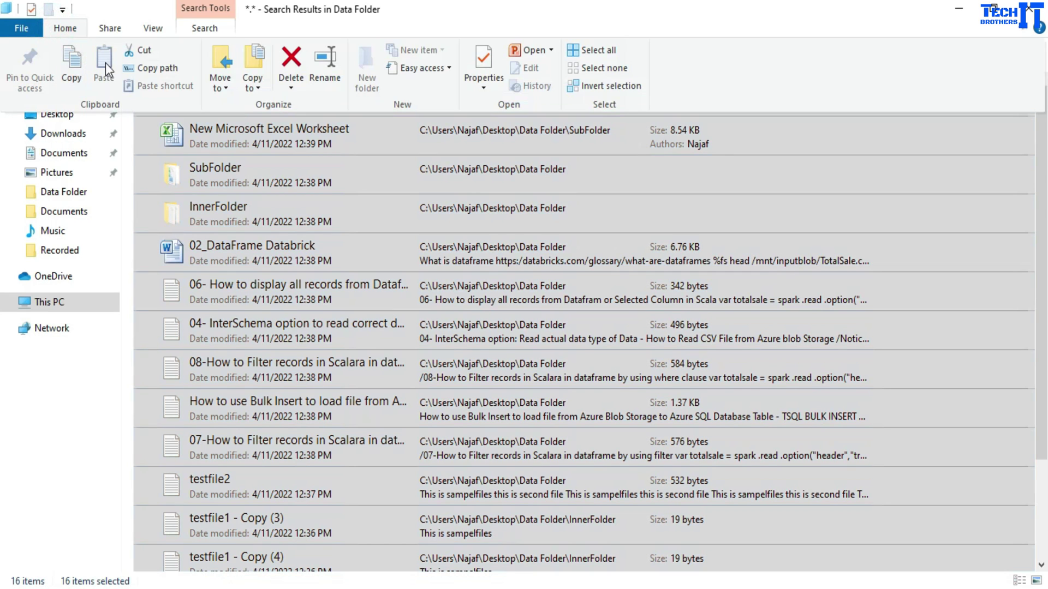
click(143, 67)
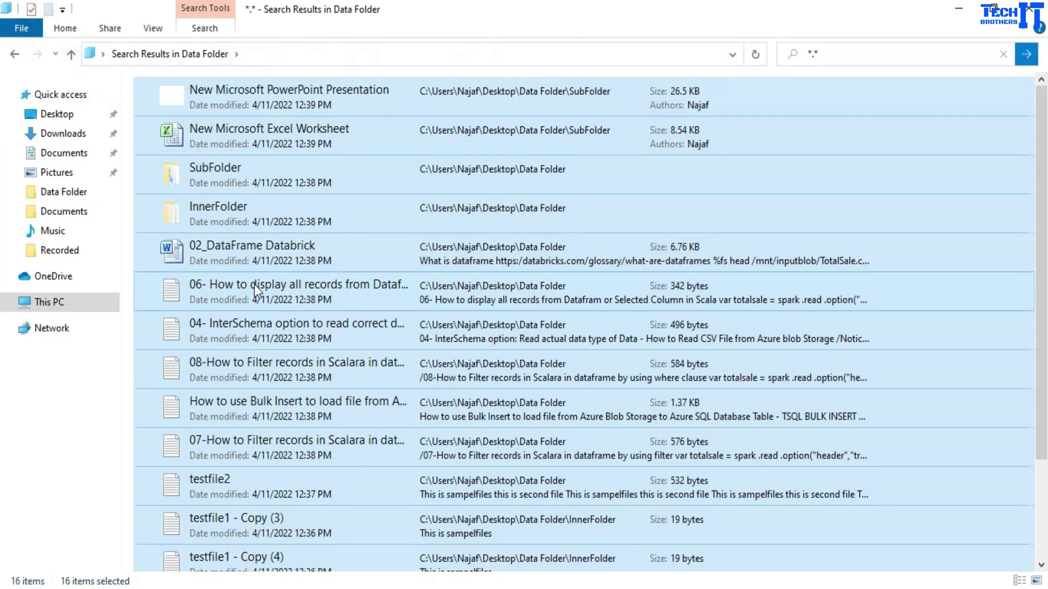
Launch Excel 2010 with a blank workbook from Windows search
key(super+s)
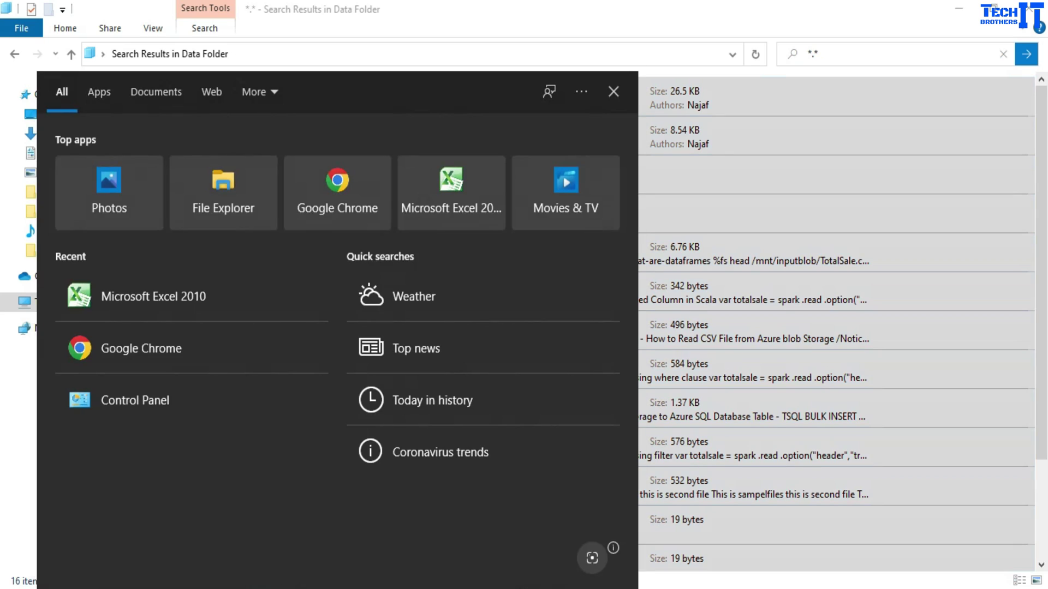
text(Excel)
key(Return)
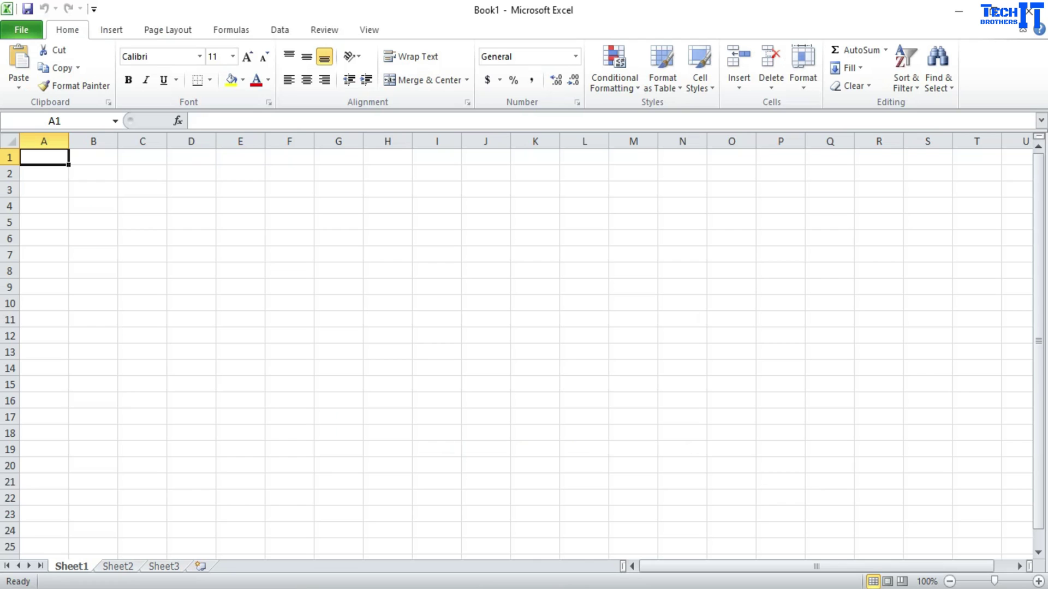
Paste the 16 copied paths into A1 and autofit column A
right_click(33, 157)
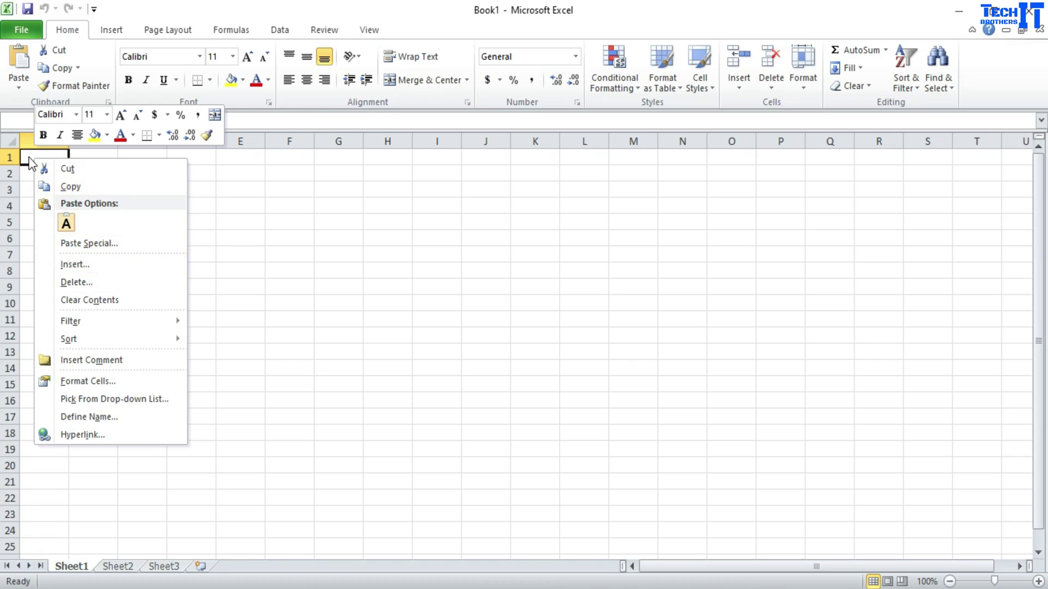
click(29, 156)
text(C:\Users\Najaf\Desktop\Data Folder\SubFolder\New Microsoft PowerPoint Presentation.pptx C:\Users\Najaf\Desktop\Data Folder\SubFolder\New Microsoft Excel Worksheet.xlsx C:\Users\Najaf\Desktop\Data Folder\SubFolder C:\Users\Najaf\Desktop\Data Folder\InnerFolder C:\Users\Najaf\Desktop\Data Folder\02_DataFrame Databrick.docx C:\Users\Najaf\Desktop\Data Folder\06- How to display all records from Datafram or Selected Column in Scala.txt C:\Users\Najaf\Desktop\Data Folder\04- InterSchema option to read correct data type of columns.txt C:\Users\Najaf\Desktop\Data Folder\08-How to Filter records in Scalara in dataframe by using where clause.txt C:\Users\Najaf\Desktop\Data Folder\How to use Bulk Insert to load file from Azure Blob Storage to Azure SQL Database Table - TSQL BULK INSERT.txt C:\Users\Najaf\Desktop\Data Folder\07-How to Filter records in Scalara in dataframe by using filter.txt C:\Users\Najaf\Desktop\Data Folder\testfile2.txt C:\Users\Najaf\Desktop\Data Folder\InnerFolder\testfile1 - Copy (3).txt C:\Users\Najaf\Desktop\Data Folder\InnerFolder\testfile1 - Copy (4).txt C:\Users\Najaf\Desktop\Data Folder\InnerFolder\testfile1 - Copy (5).txt C:\Users\Najaf\Desktop\Data Folder\testfile1 - Copy.txt C:\Users\Najaf\Desktop\Data Folder\testfile1.txt)
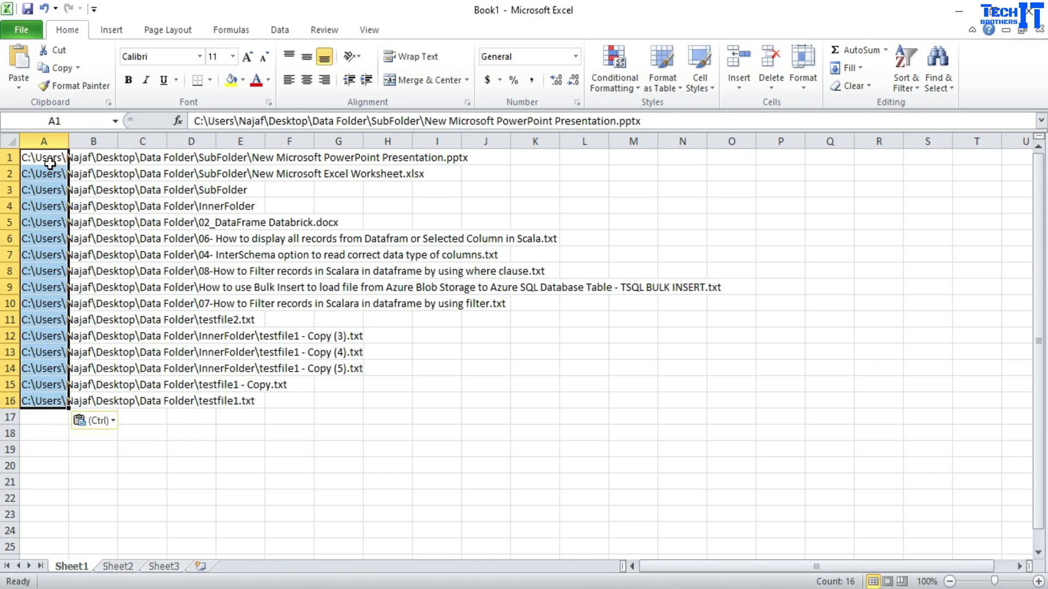
double_click(69, 141)
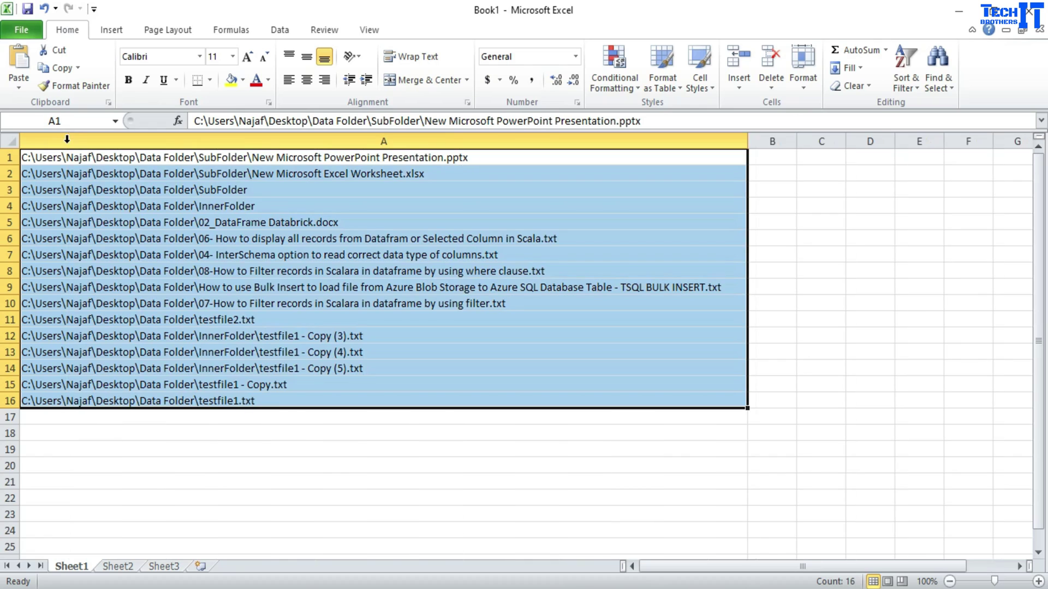
click(129, 183)
click(105, 157)
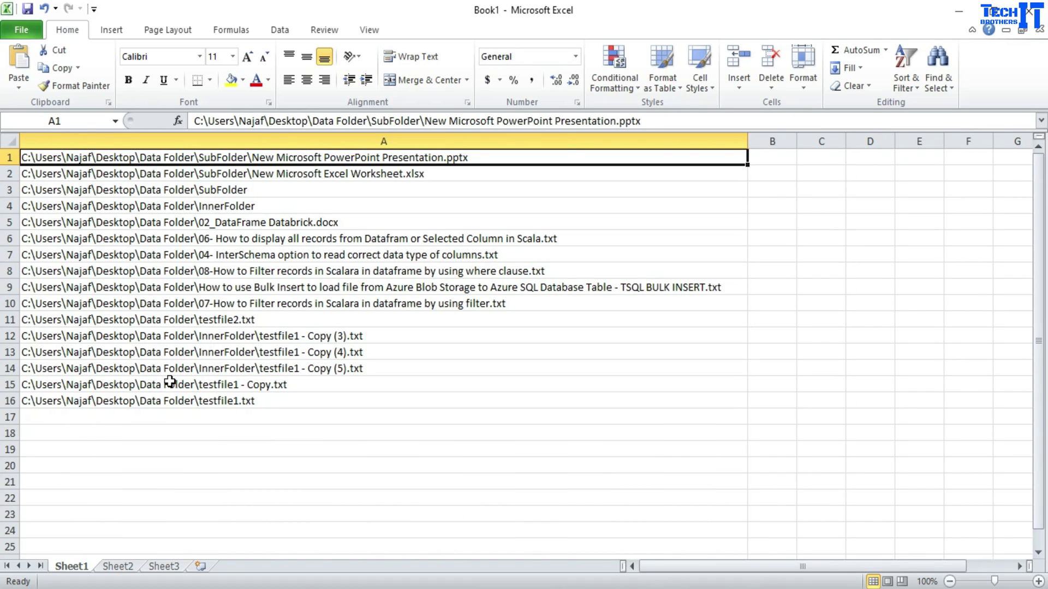
drag(184, 353, 195, 284)
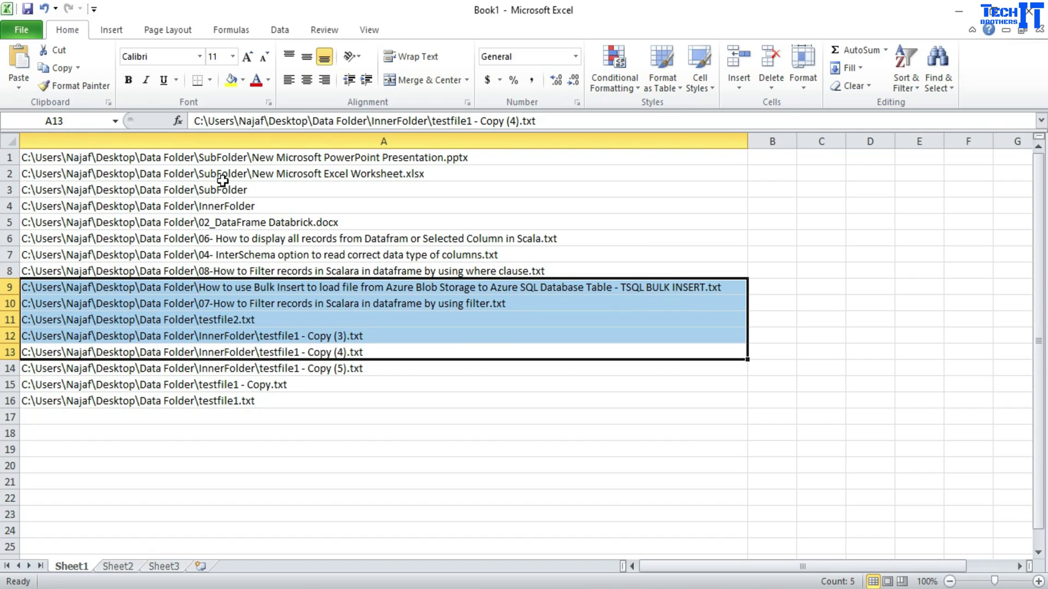
click(221, 175)
drag(228, 158, 234, 170)
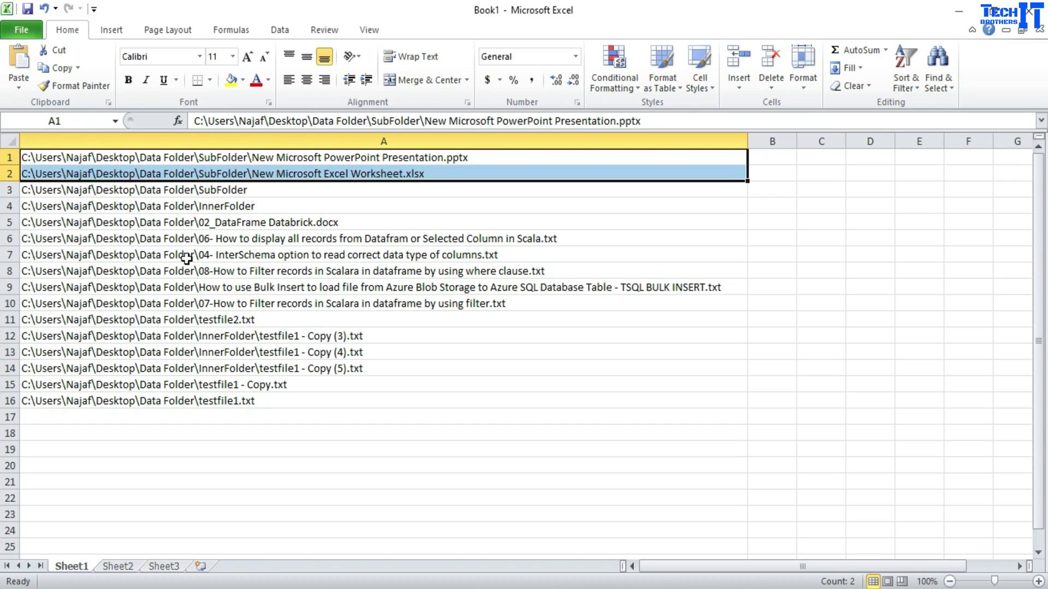
click(186, 269)
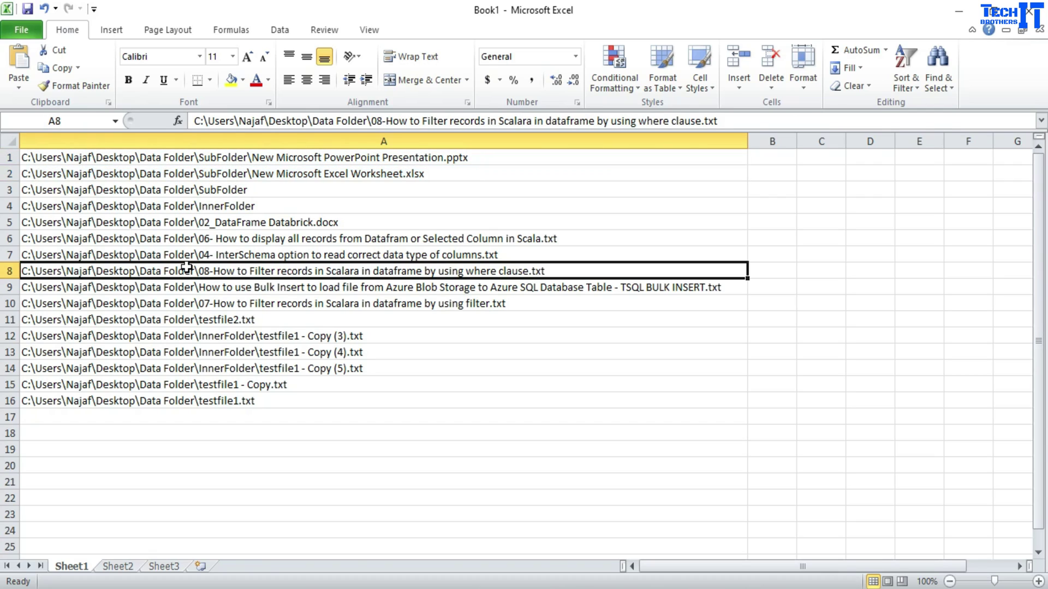
click(86, 364)
double_click(158, 385)
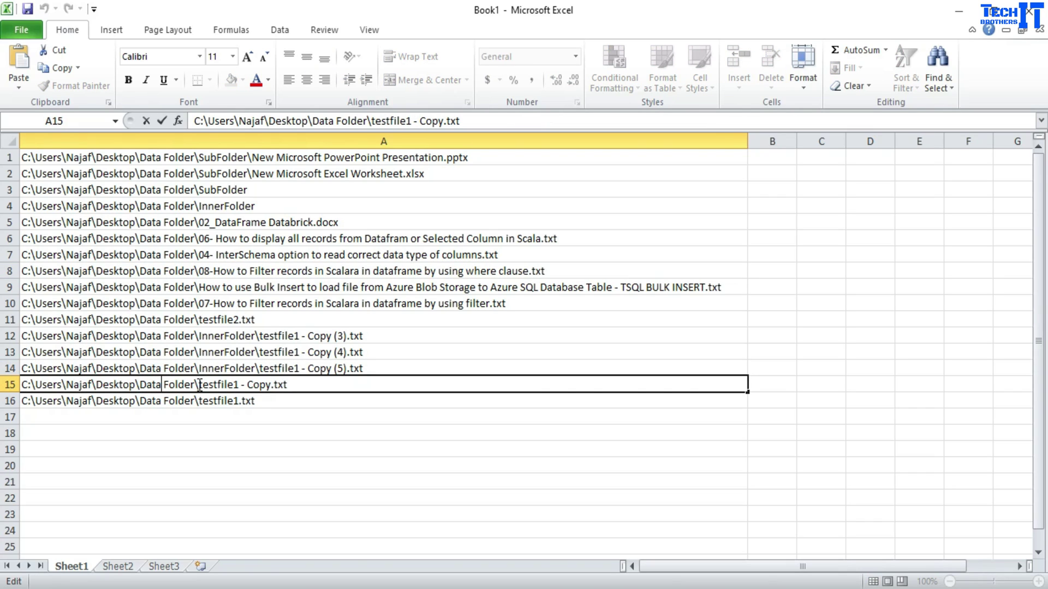
click(200, 385)
key(shift+Home)
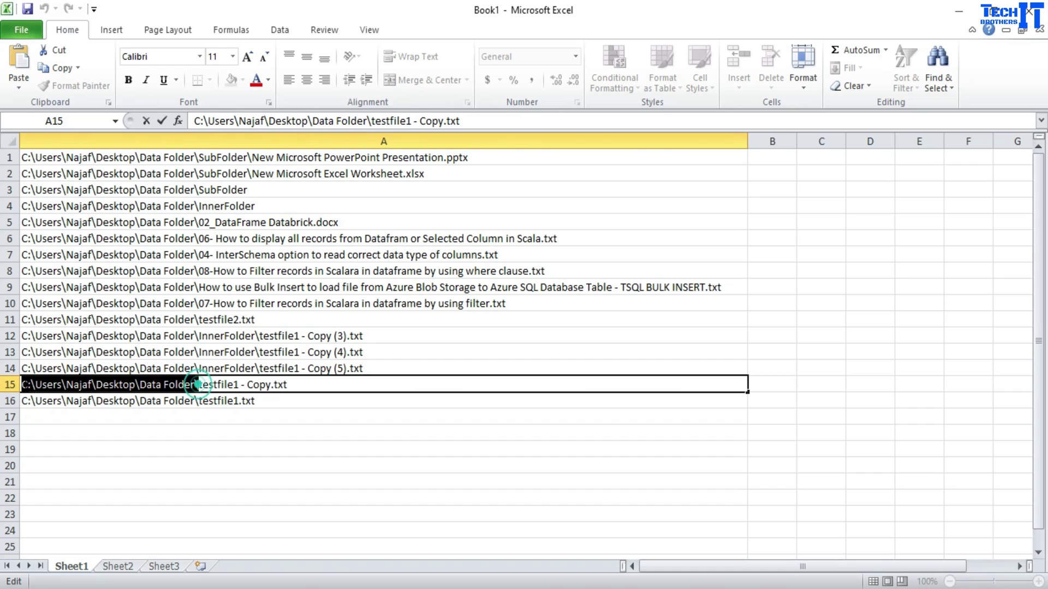
right_click(30, 385)
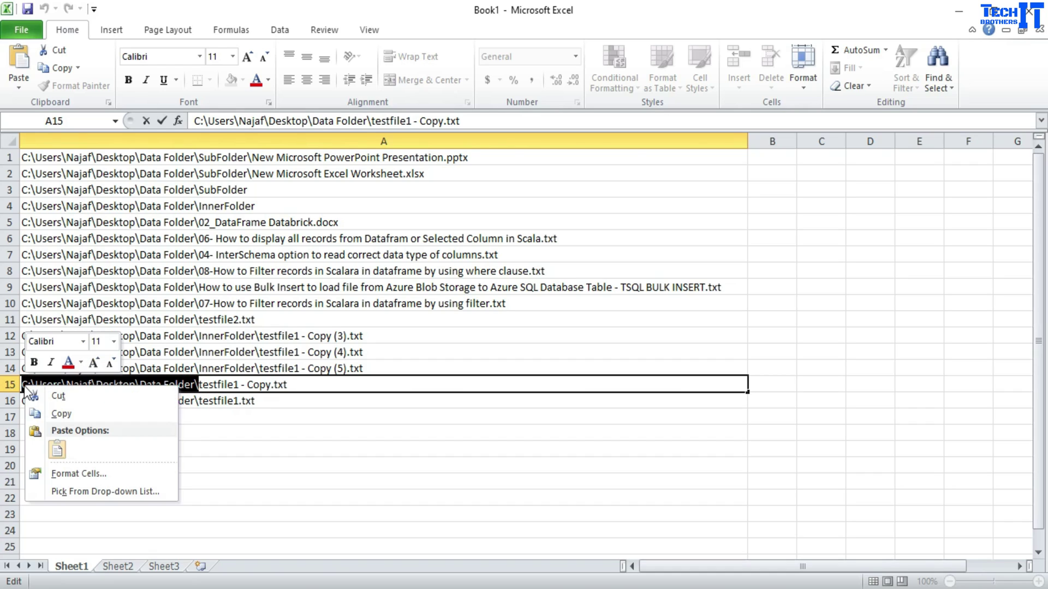
click(50, 409)
click(141, 339)
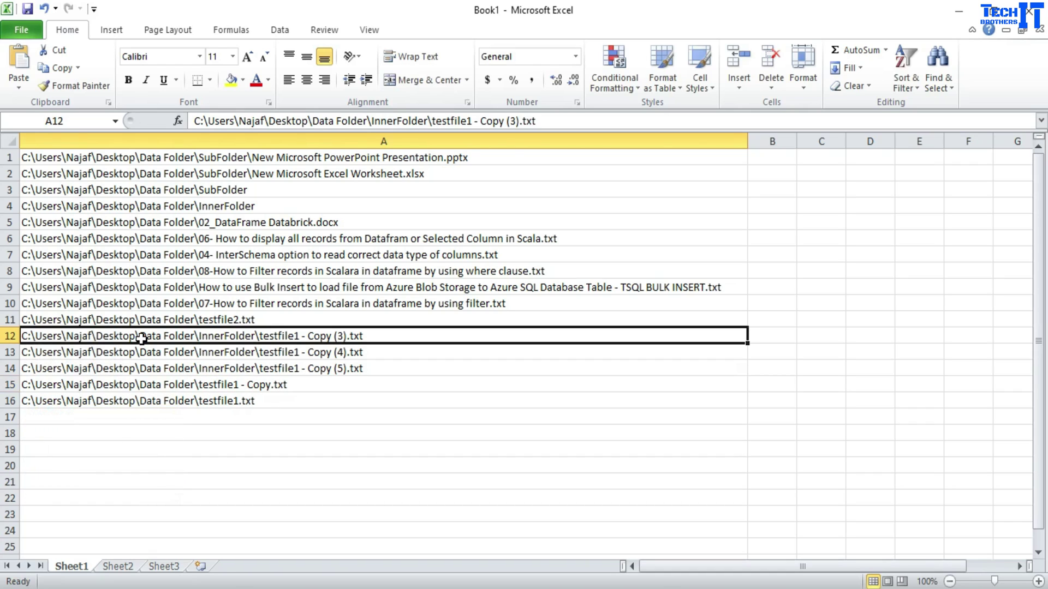
Replace the Data Folder path prefix with nothing in column A, then close Find and Replace
key(ctrl+h)
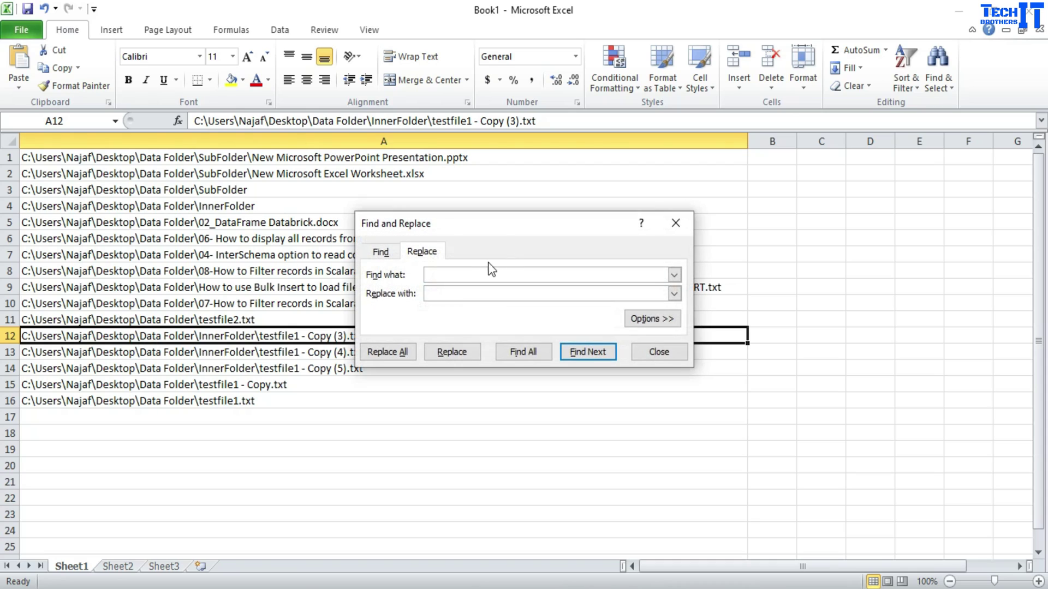
click(486, 268)
key(ctrl+v)
click(486, 292)
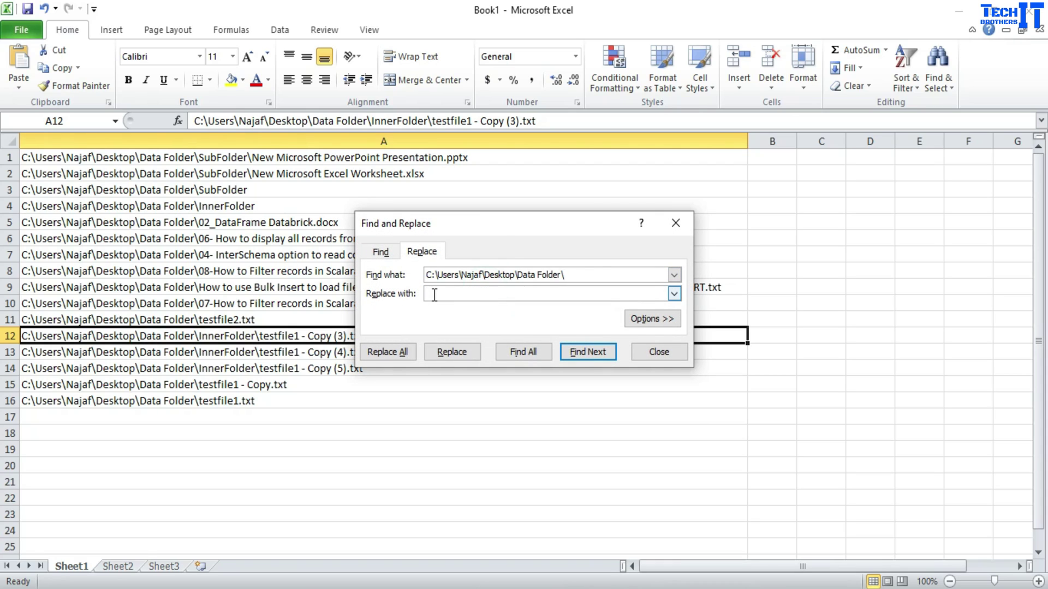
click(403, 354)
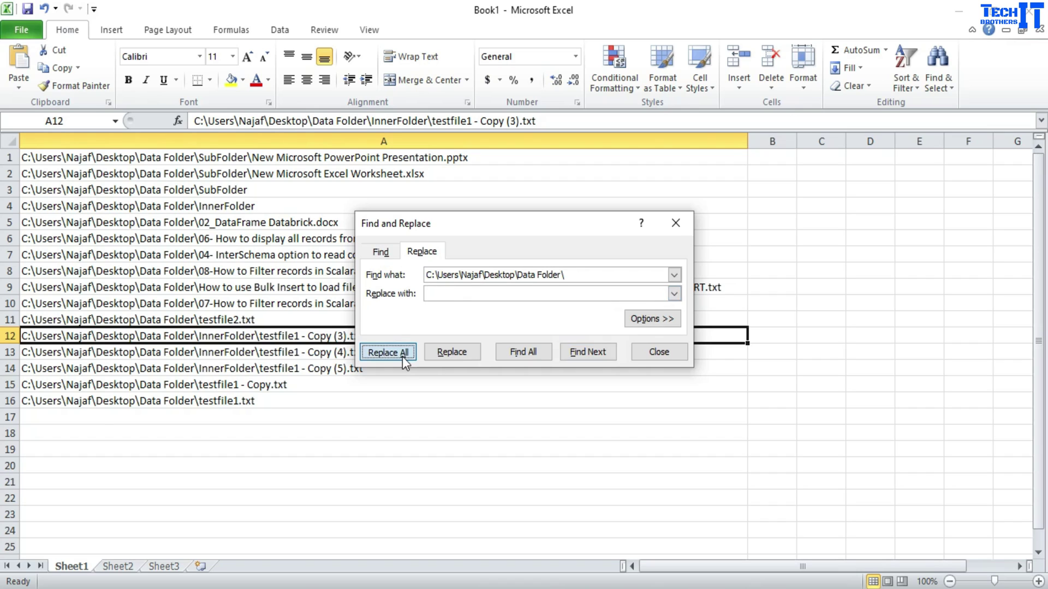
click(526, 343)
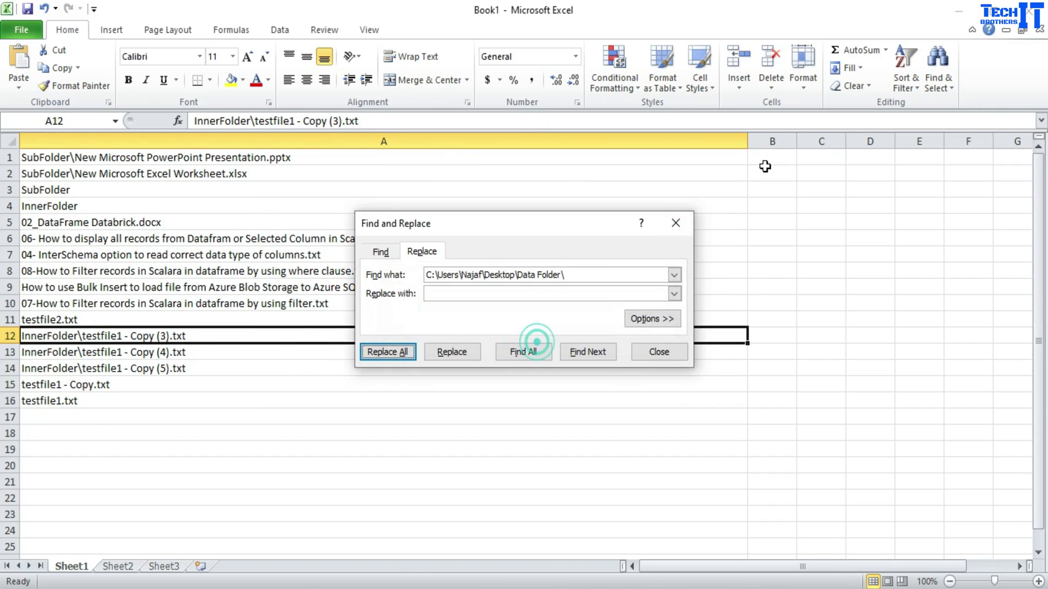
click(675, 223)
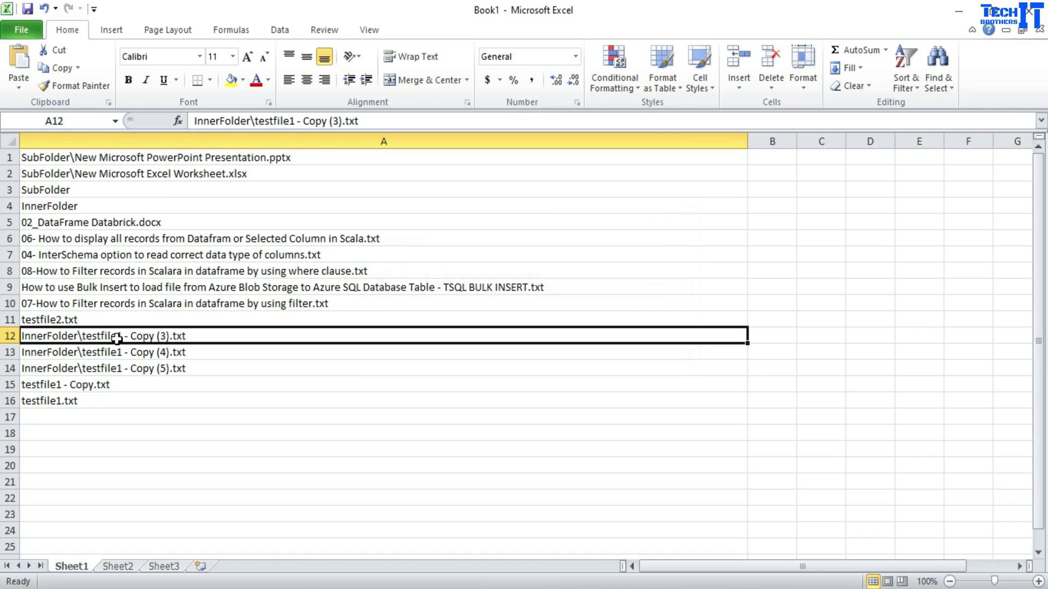
drag(57, 225, 77, 365)
click(78, 194)
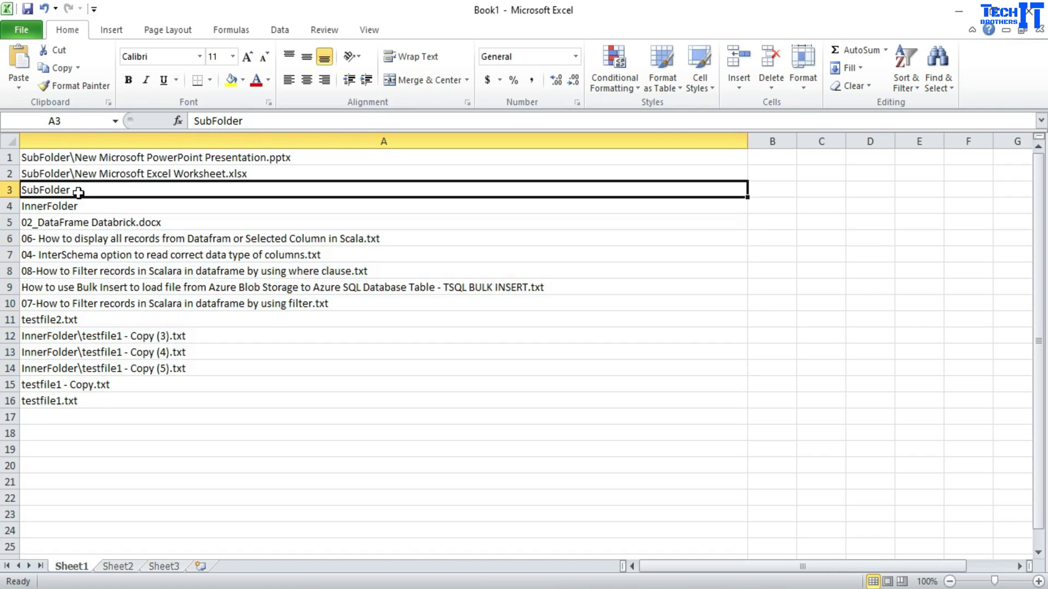
click(80, 159)
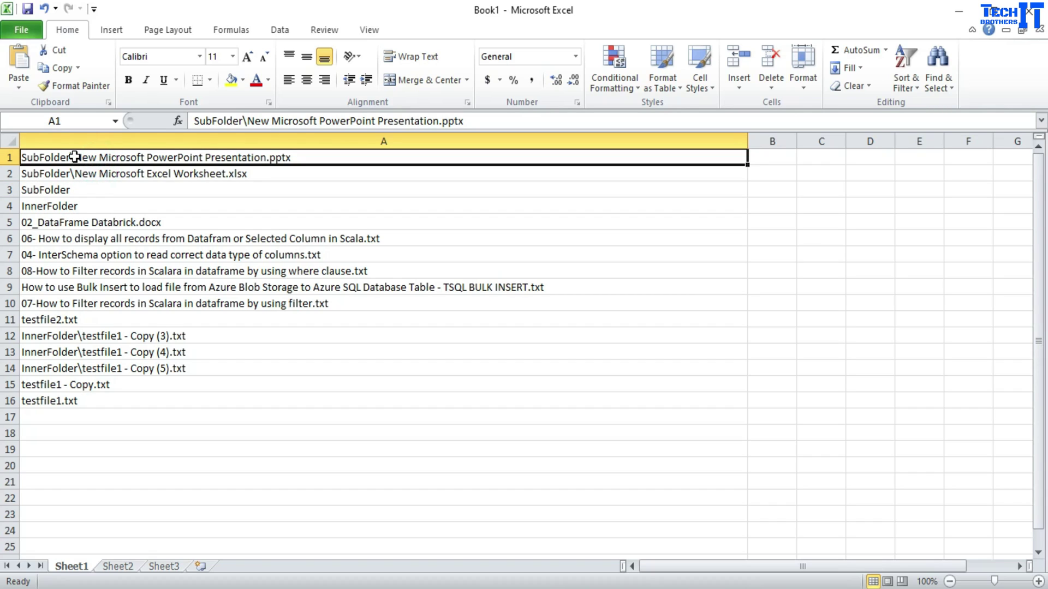
click(76, 158)
click(41, 159)
mouse_move(432, 588)
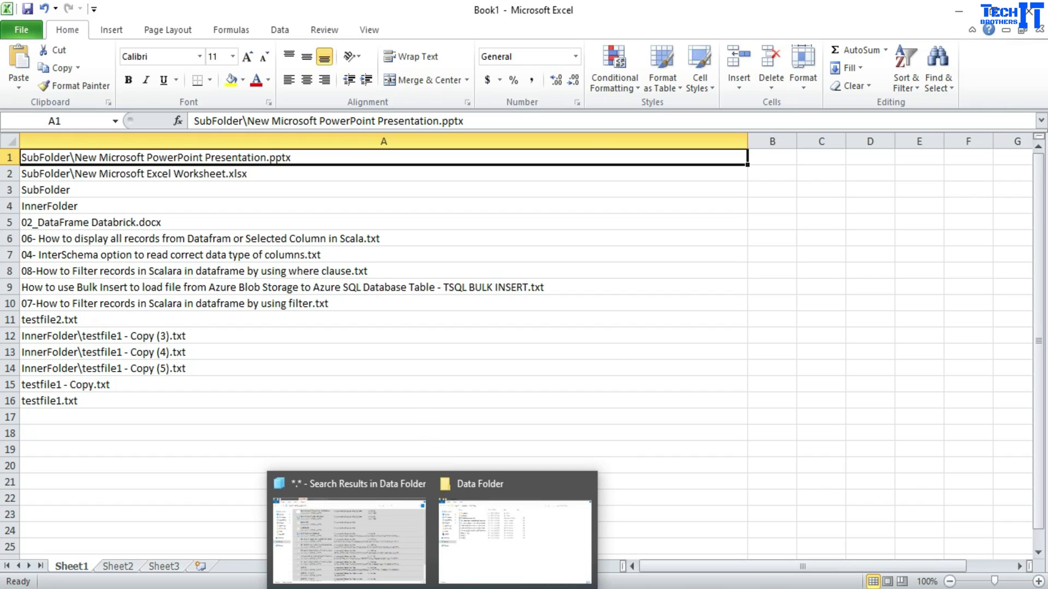
Bring the Data Folder window forward and copy its full path from the address bar
click(505, 532)
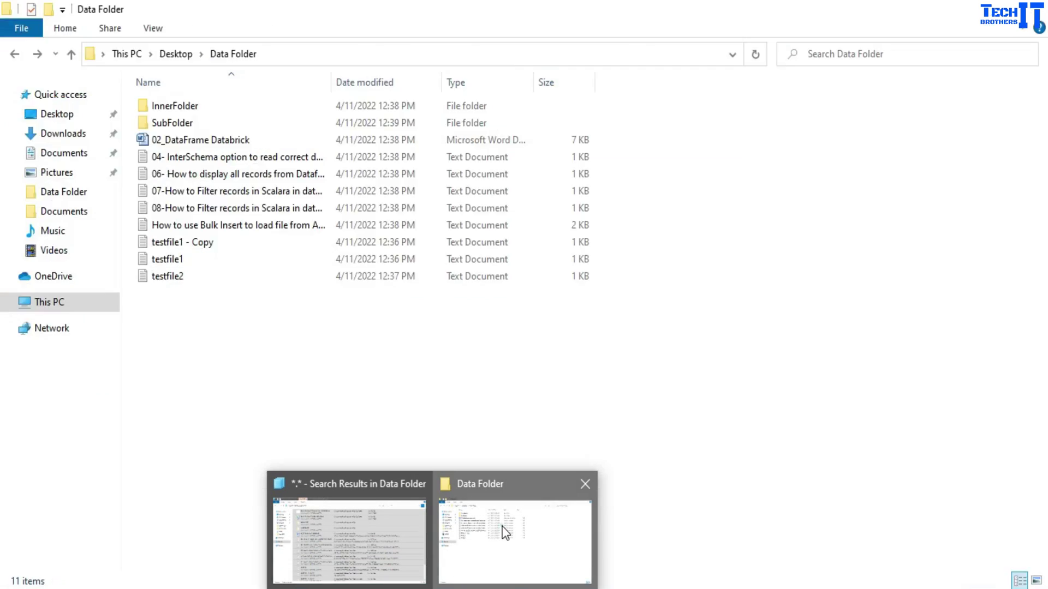
click(376, 55)
right_click(174, 52)
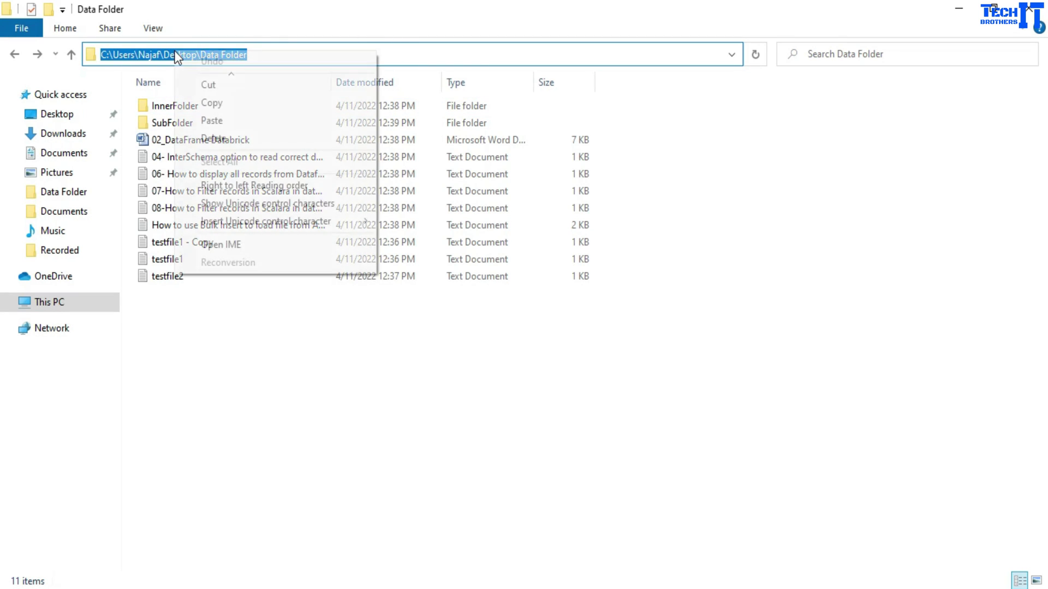
click(228, 104)
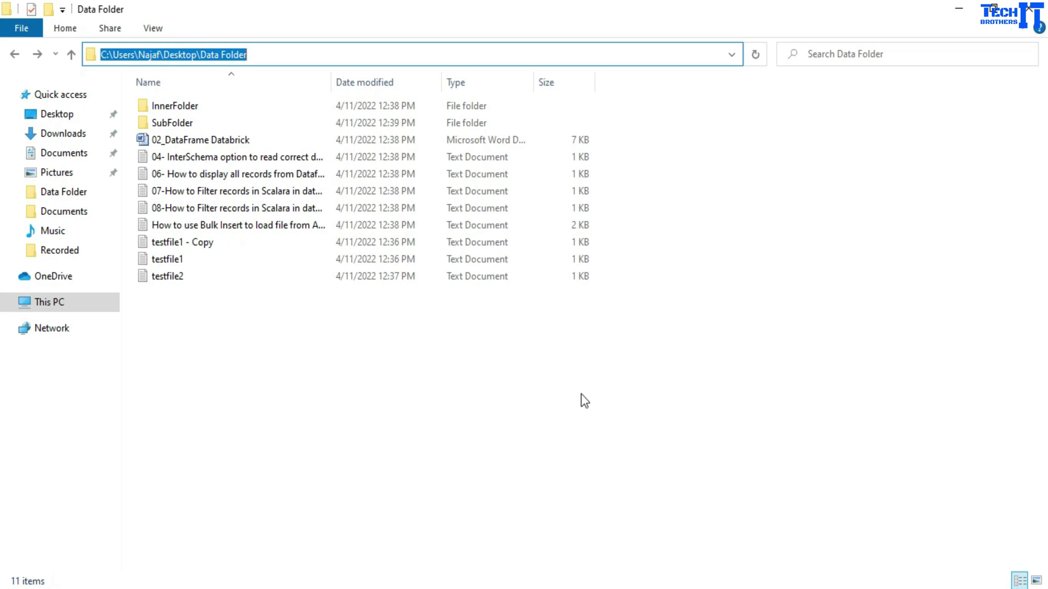
Load the copied Data Folder path in Chrome and select the whole index page
click(619, 584)
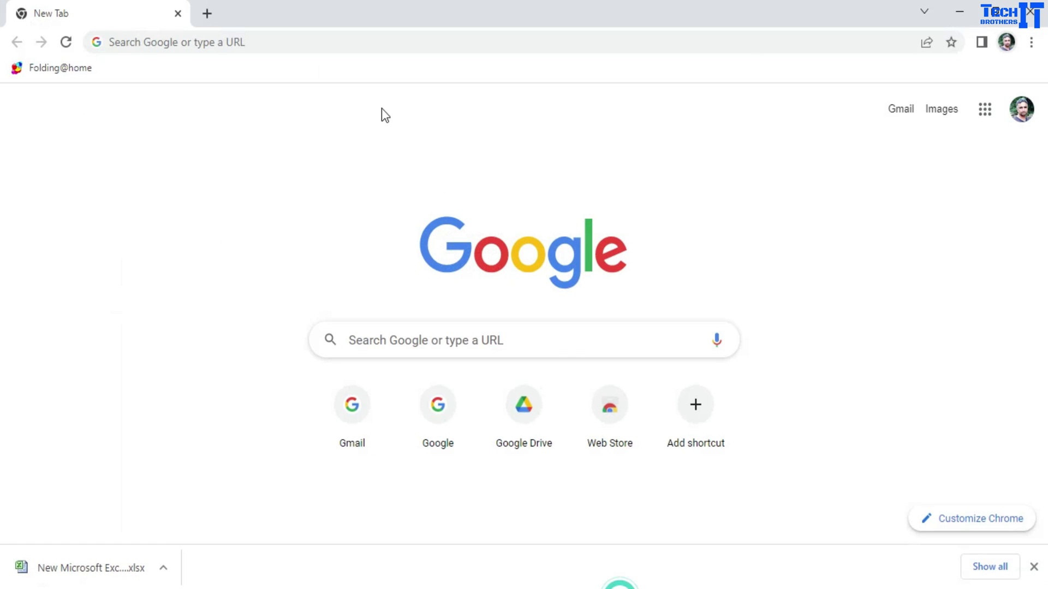
click(298, 46)
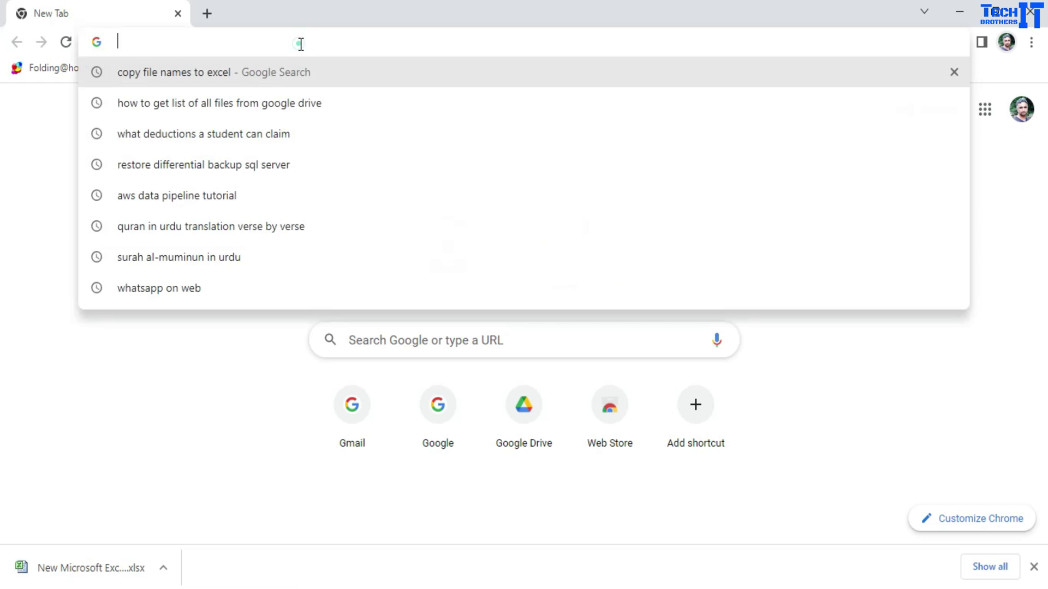
key(ctrl+v)
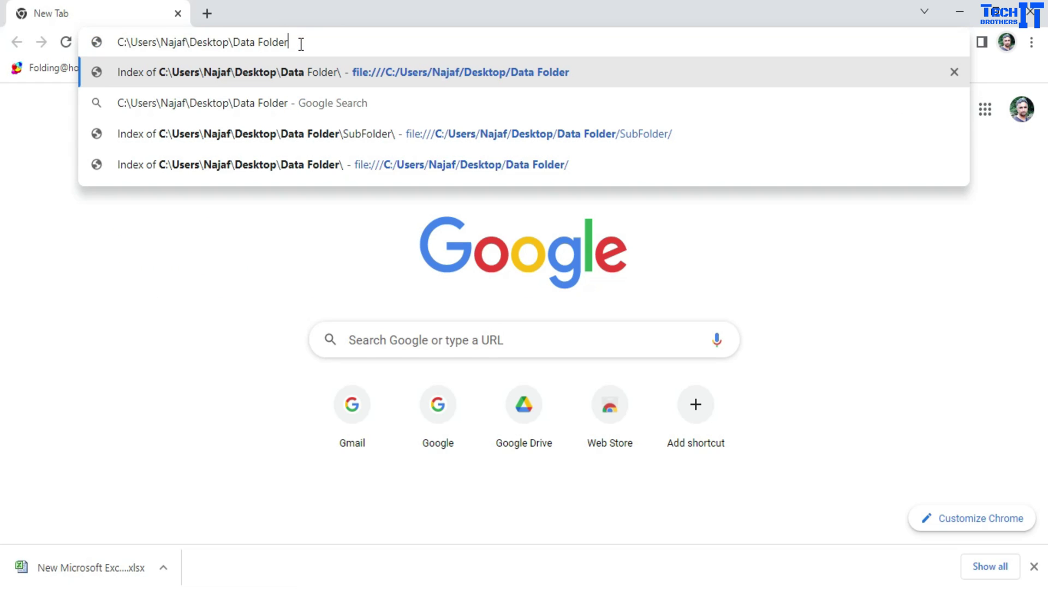
key(Return)
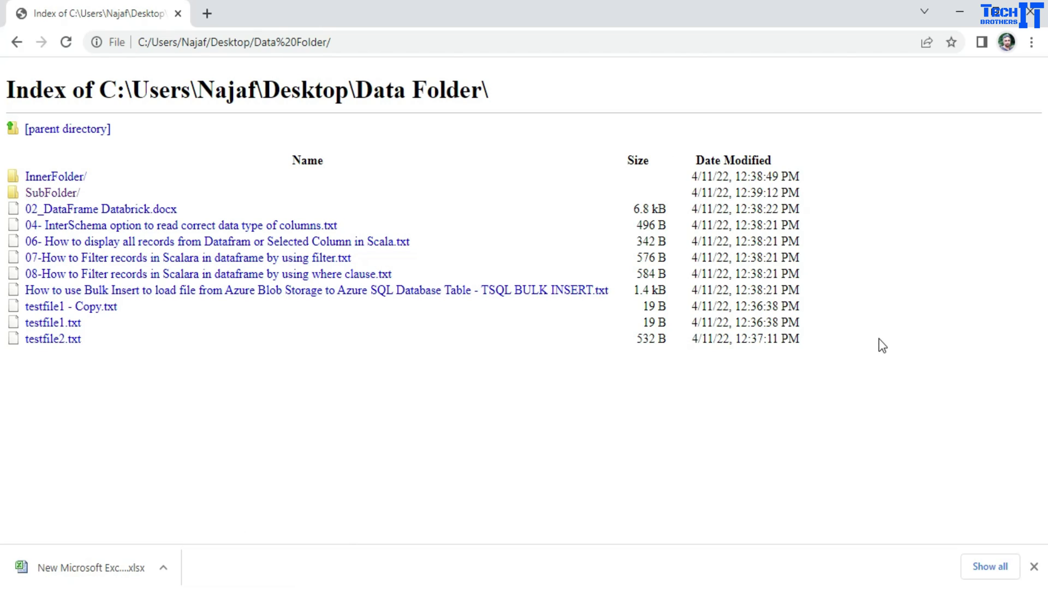
key(ctrl+a)
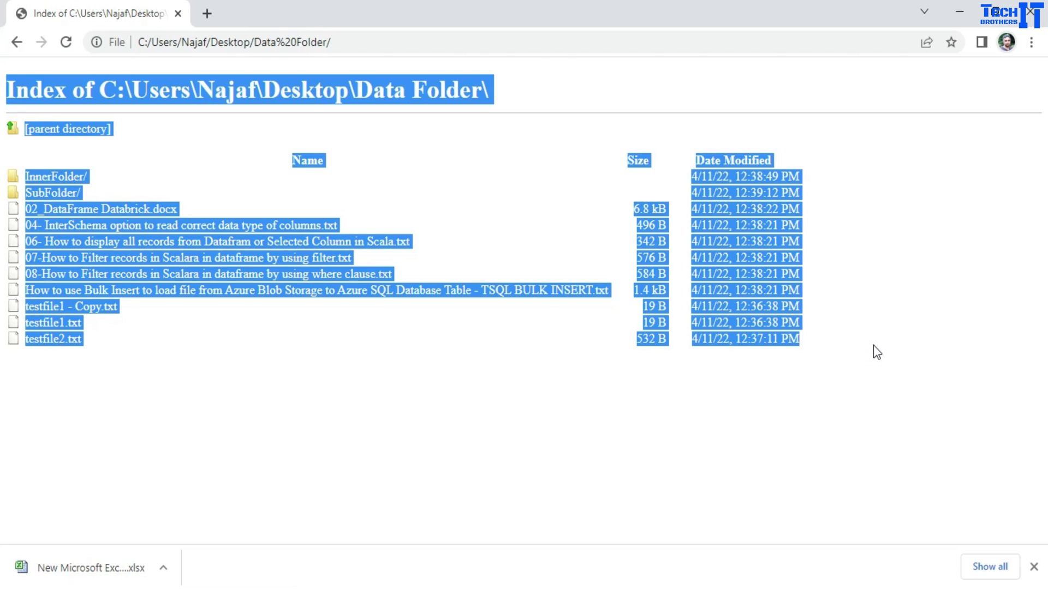
Paste the listing into Sheet2's A1 with Keep Source Formatting and autofit column A
key(alt+Tab)
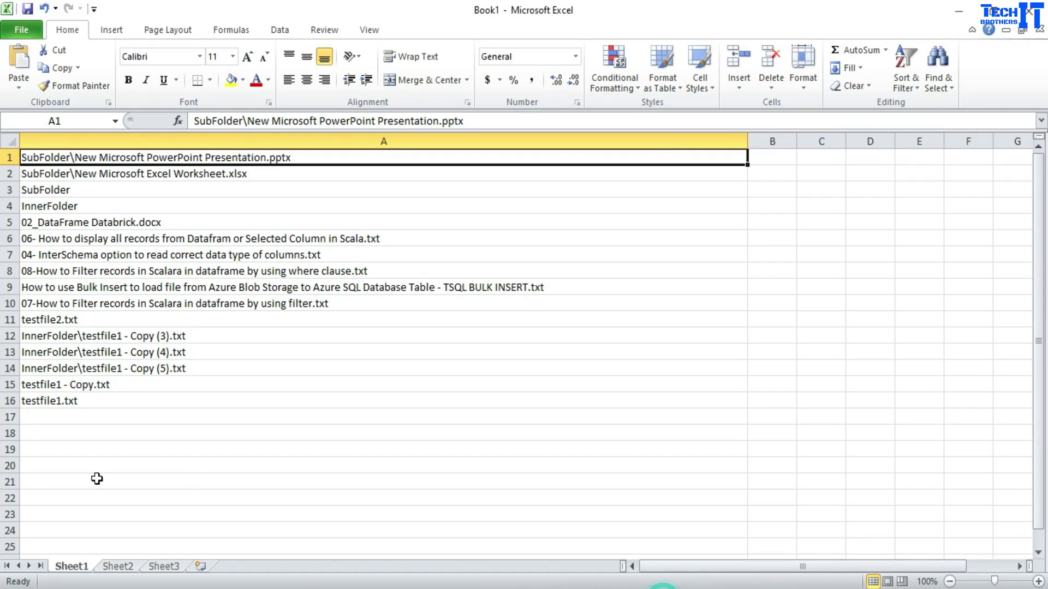
click(117, 566)
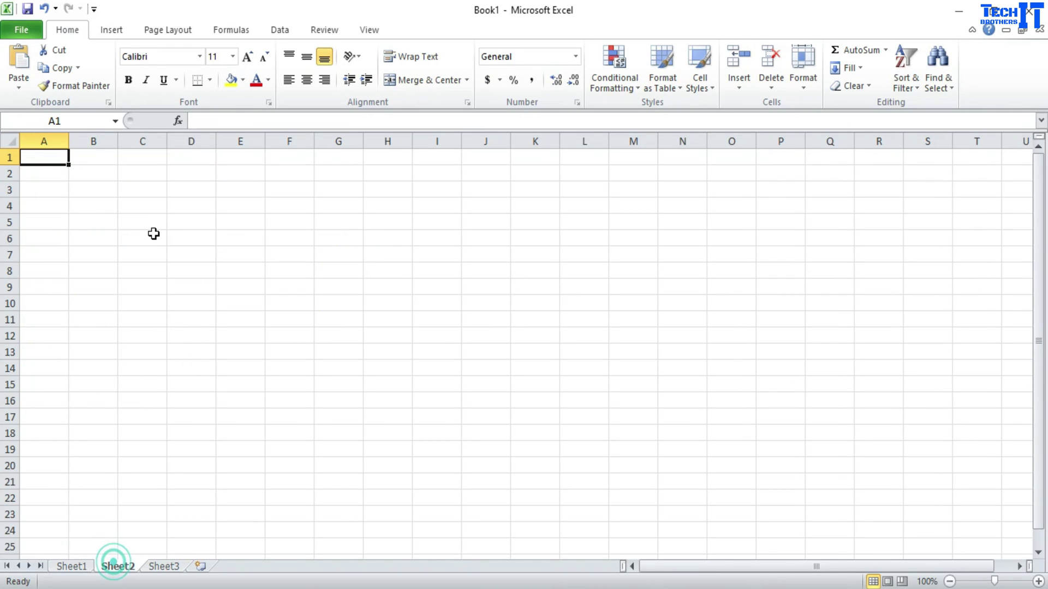
right_click(44, 158)
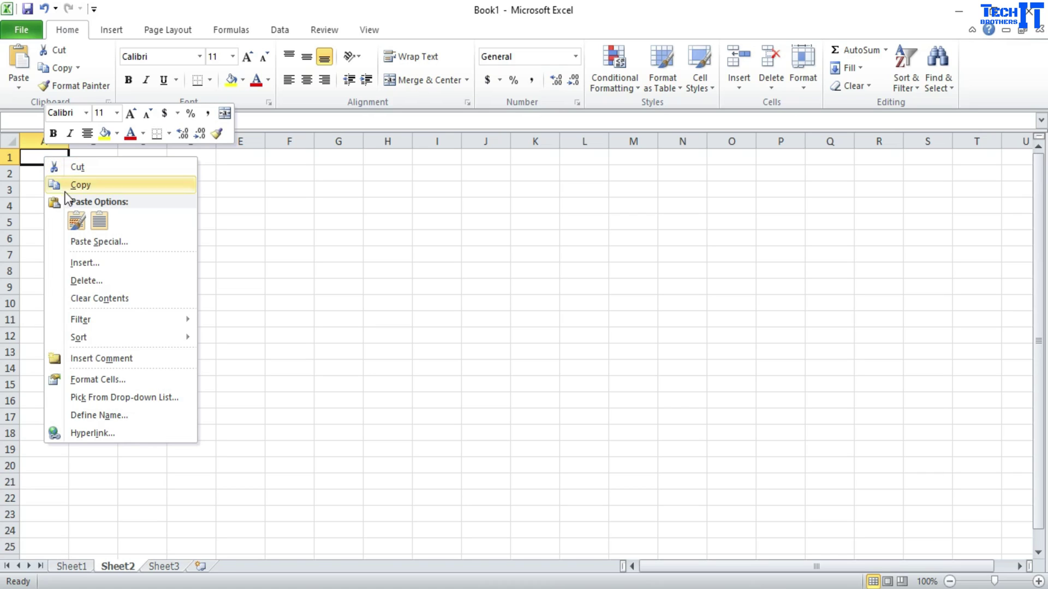
click(77, 221)
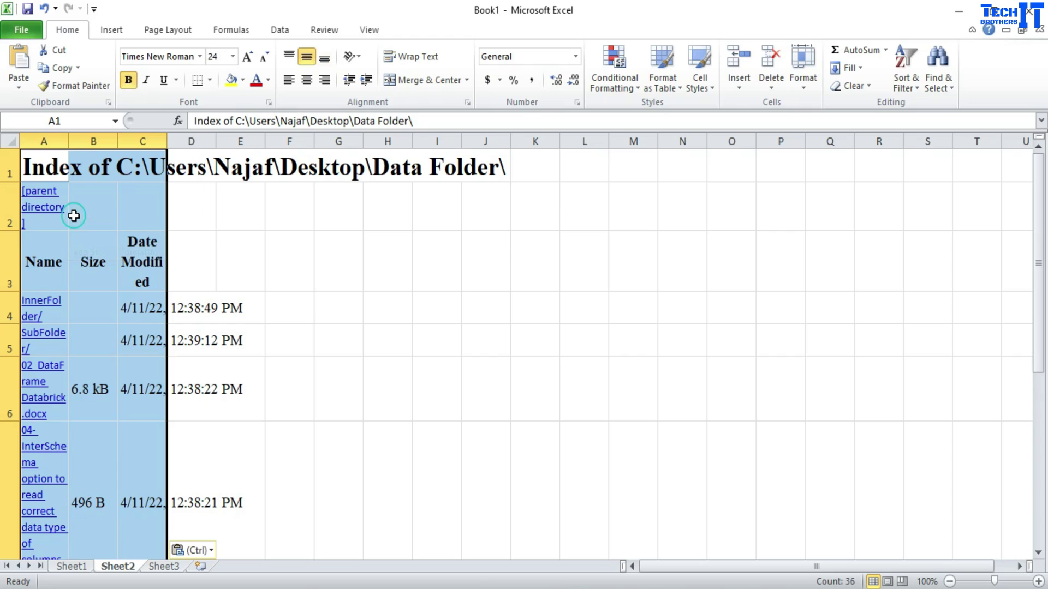
double_click(69, 137)
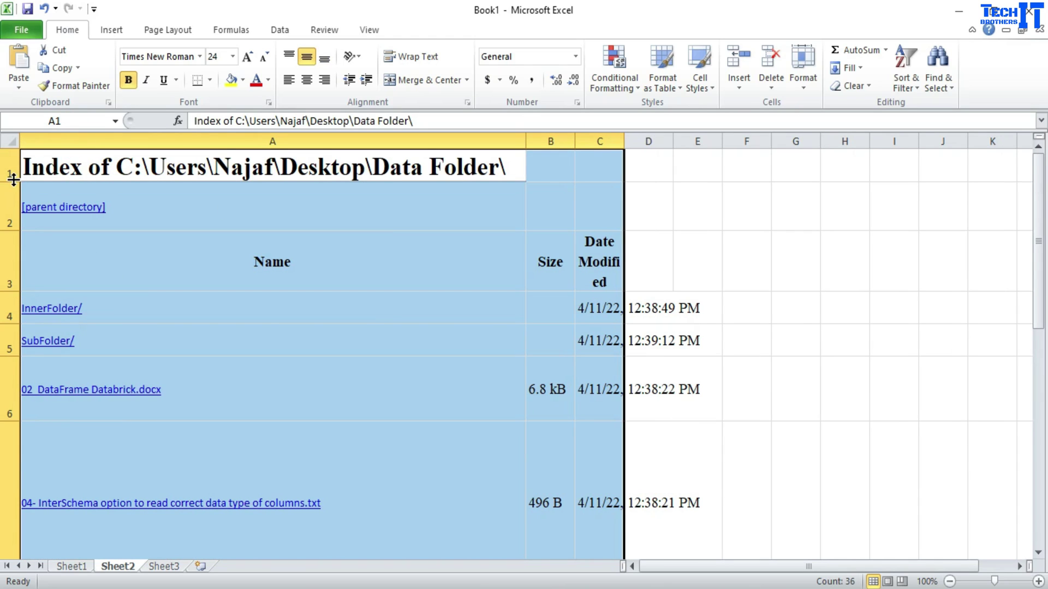
Clear the title and parent-directory rows 1–2 and autofit all row heights
key(shift+space)
key(Delete)
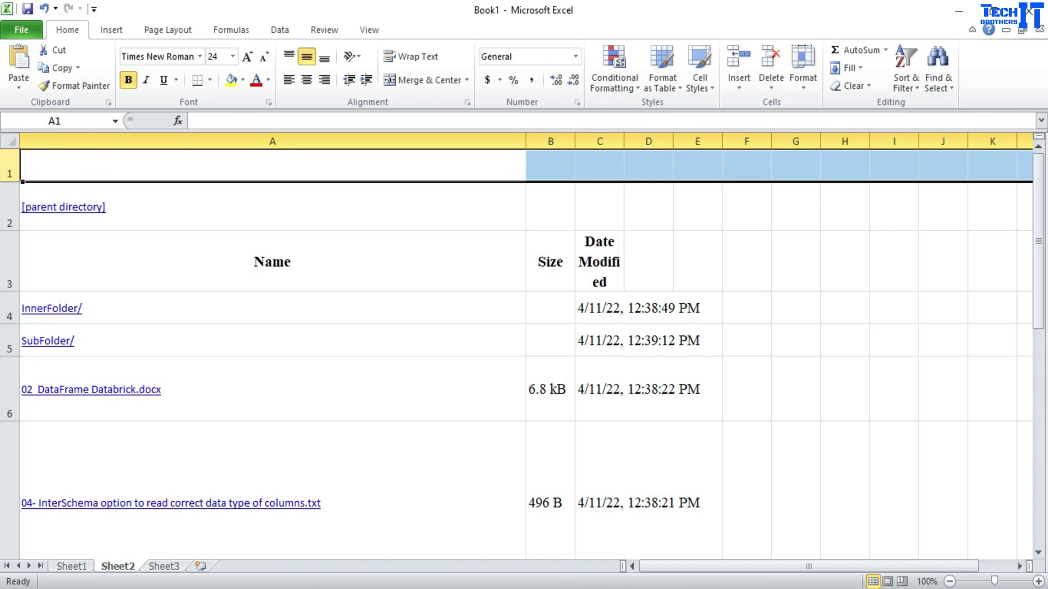
click(9, 215)
key(Delete)
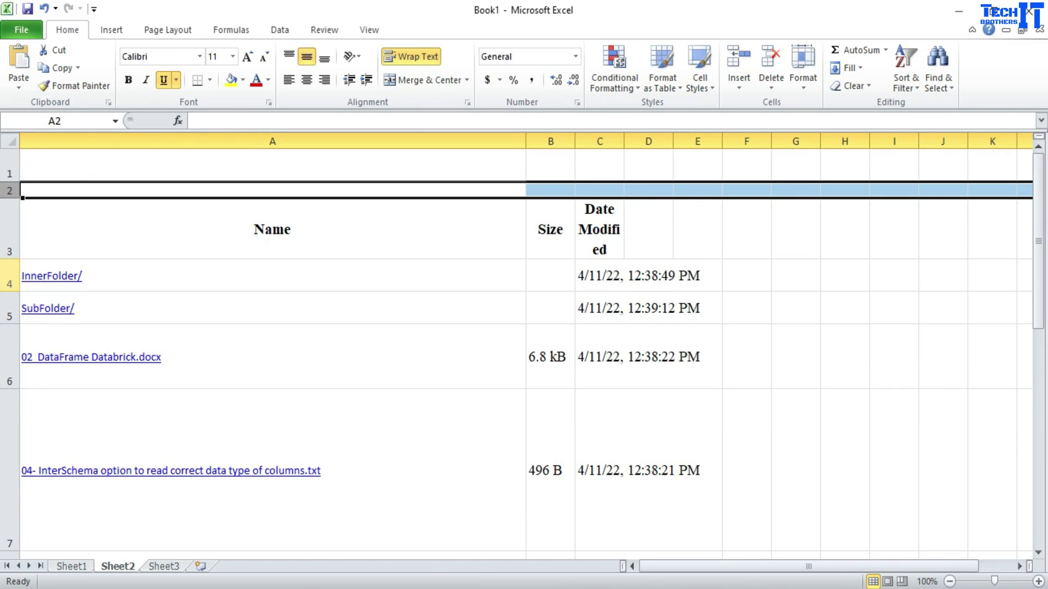
mouse_move(10, 260)
mouse_down()
mouse_move(11, 213)
mouse_move(12, 251)
mouse_up()
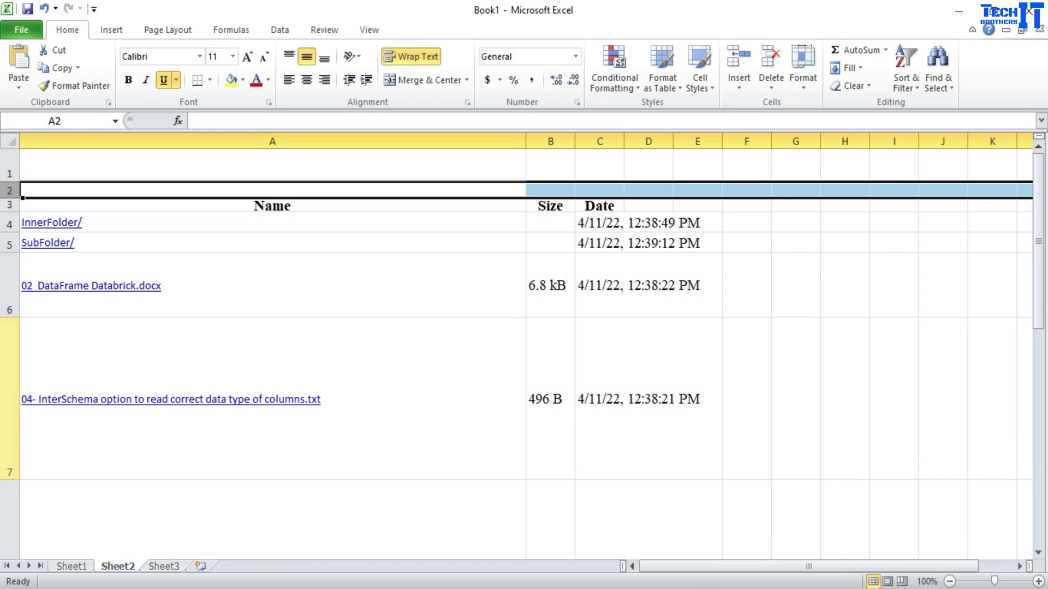
drag(11, 476, 11, 338)
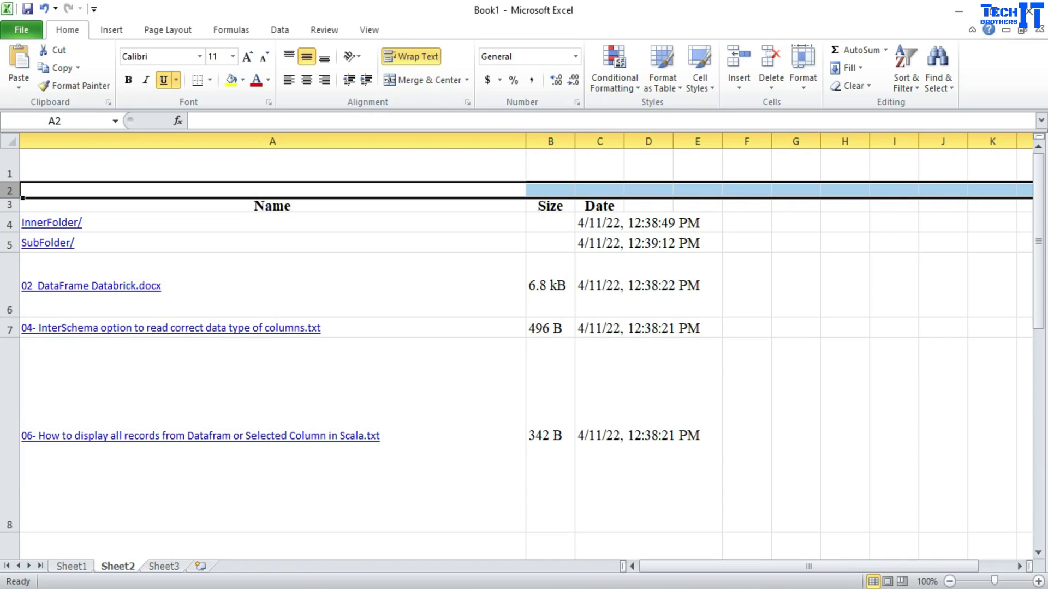
click(9, 141)
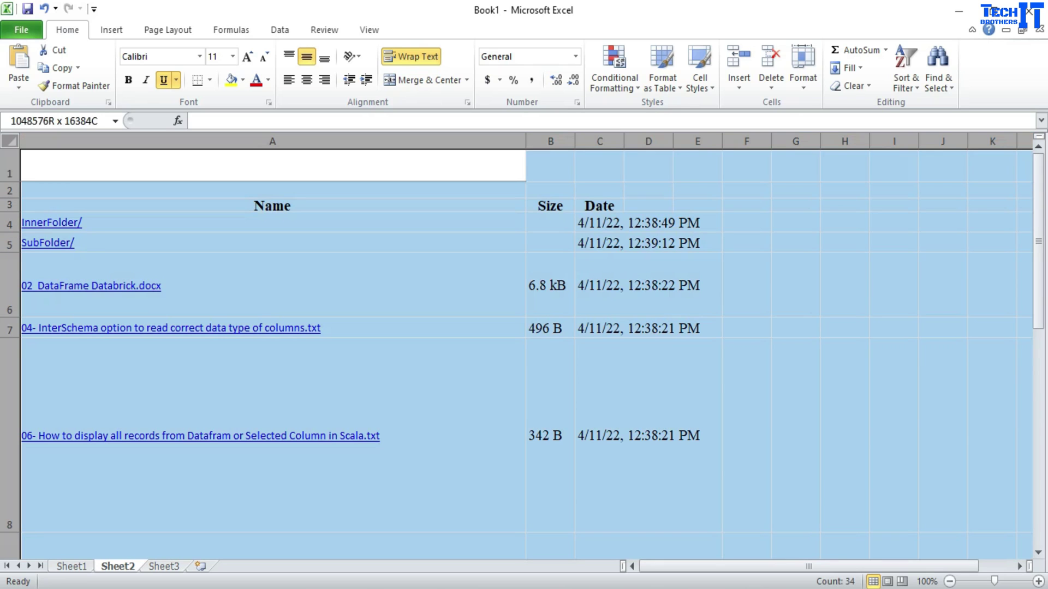
double_click(10, 338)
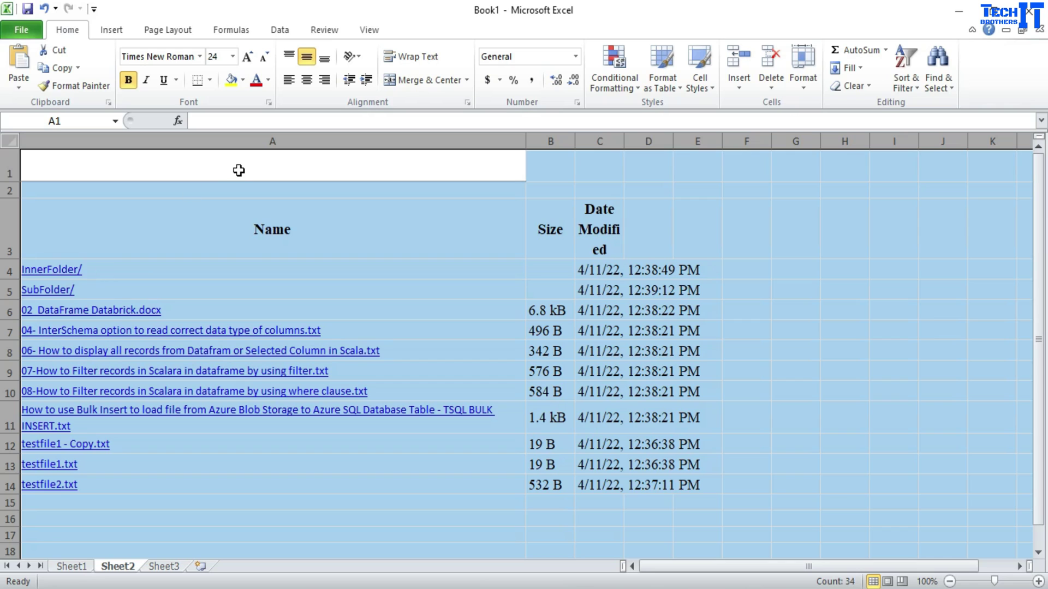
click(229, 254)
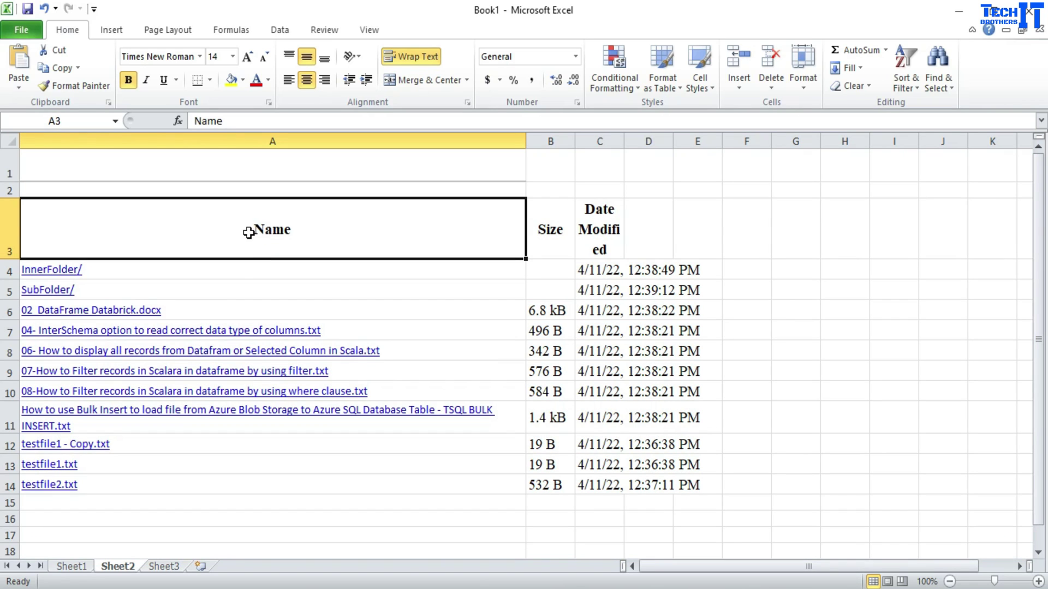
Paste the listing into Sheet3 with Match Destination Formatting, autofit column A, and clear A1:A2
click(163, 567)
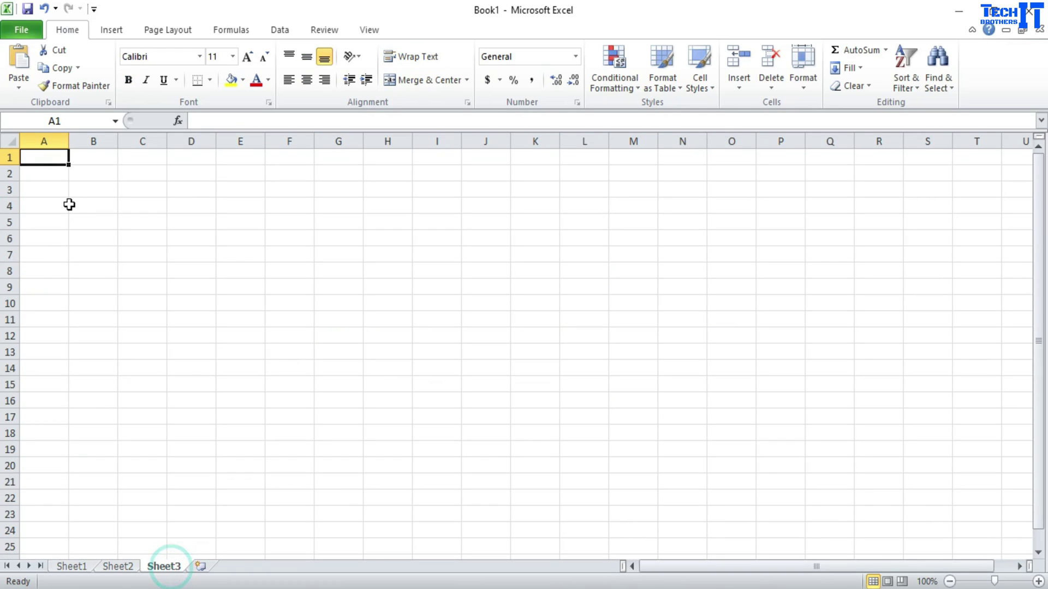
right_click(48, 158)
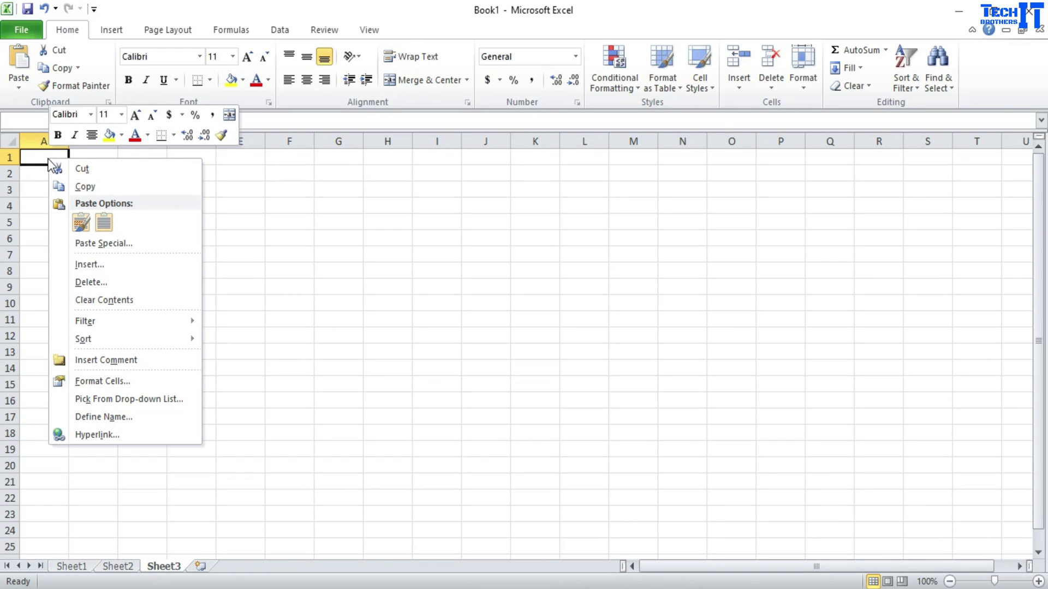
click(104, 222)
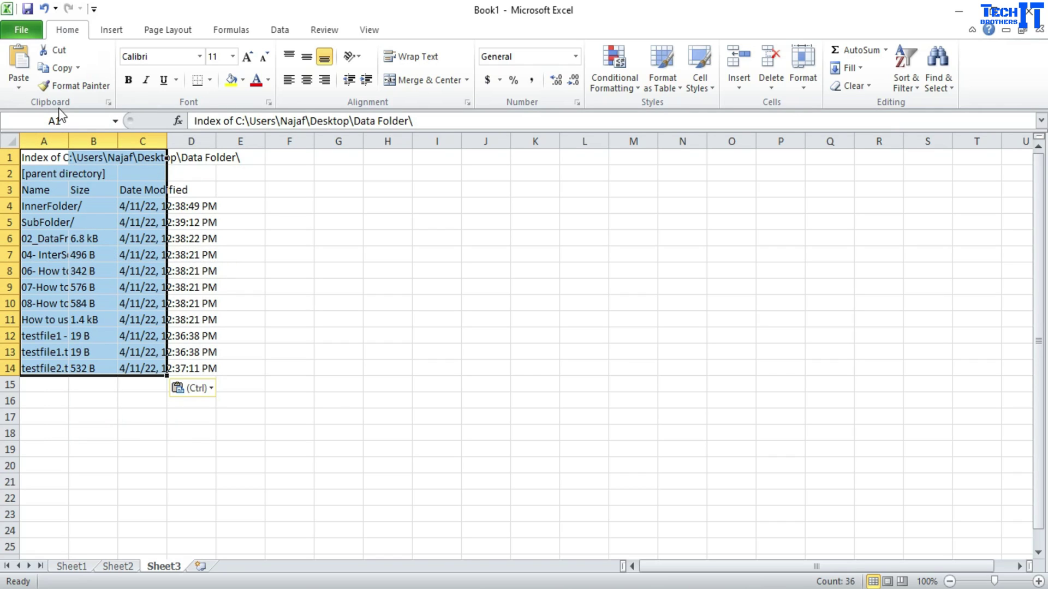
double_click(69, 139)
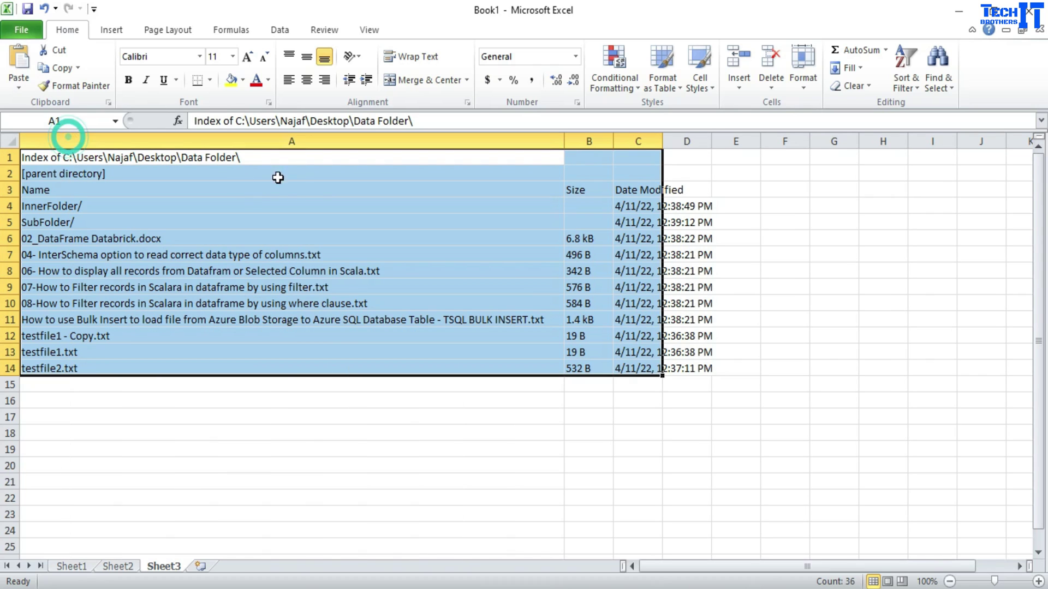
click(304, 191)
drag(75, 153, 145, 192)
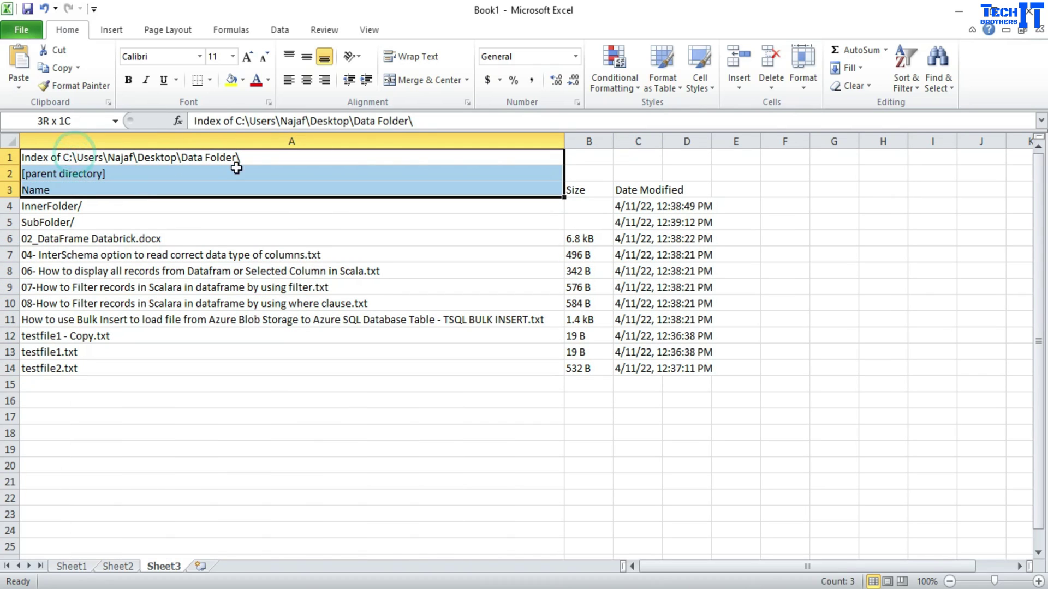
drag(237, 168, 434, 168)
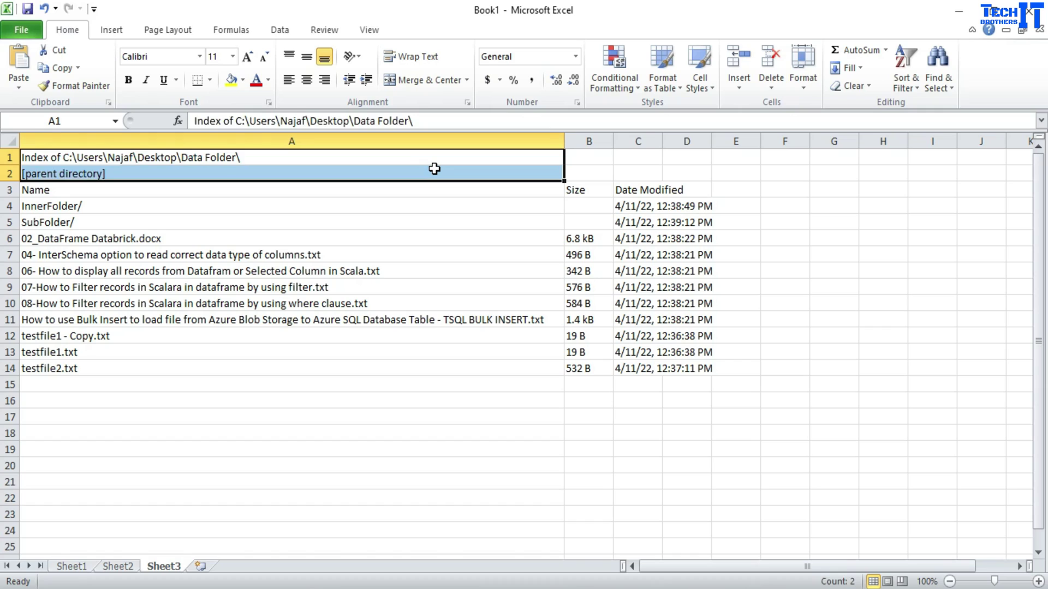
key(Delete)
Autofit the Date Modified column C and look over the headers and file entries
click(406, 203)
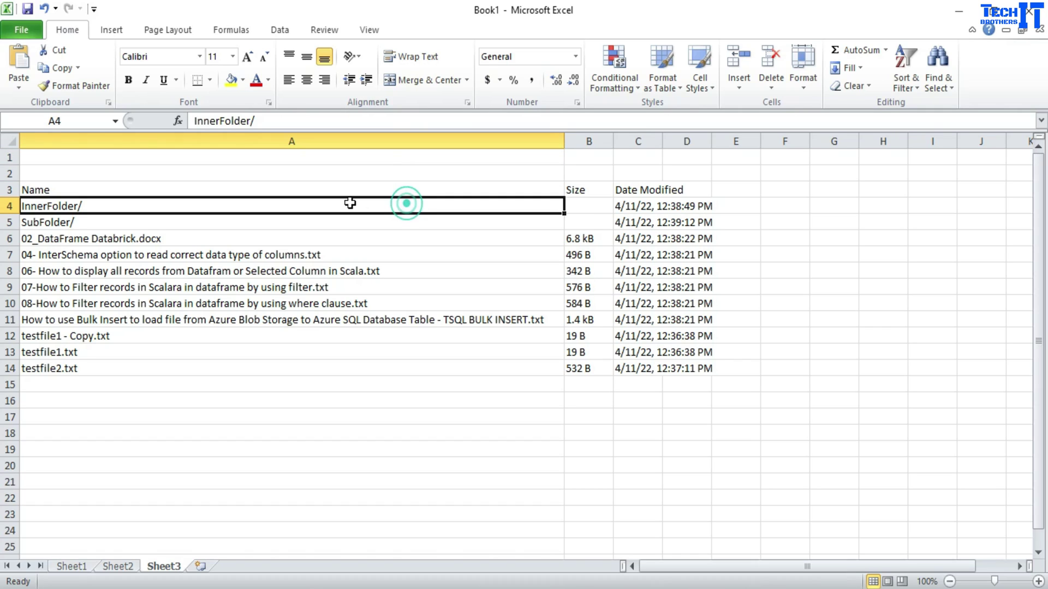
click(351, 191)
click(579, 190)
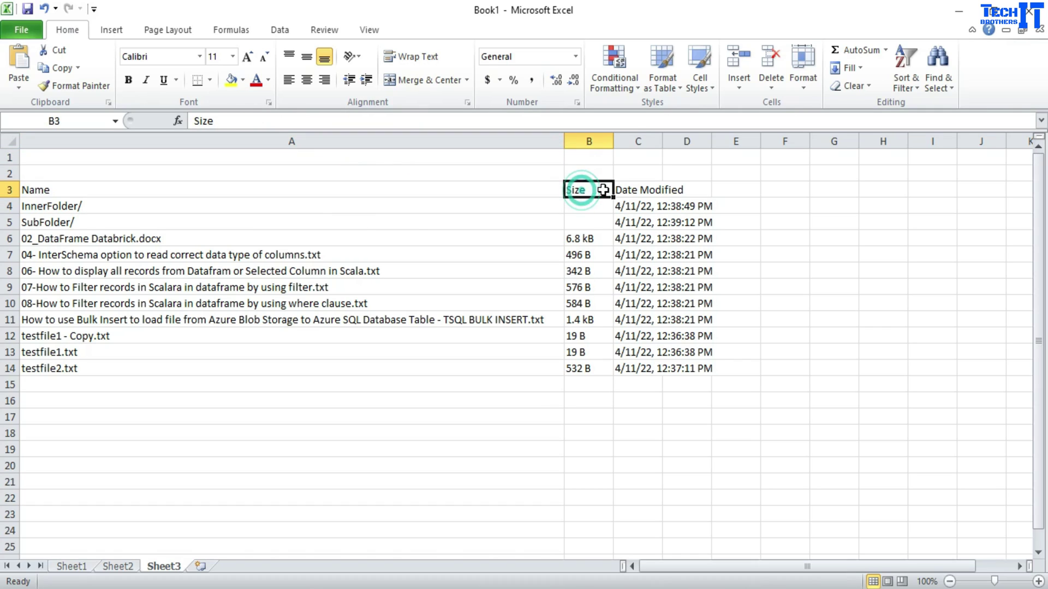
click(620, 190)
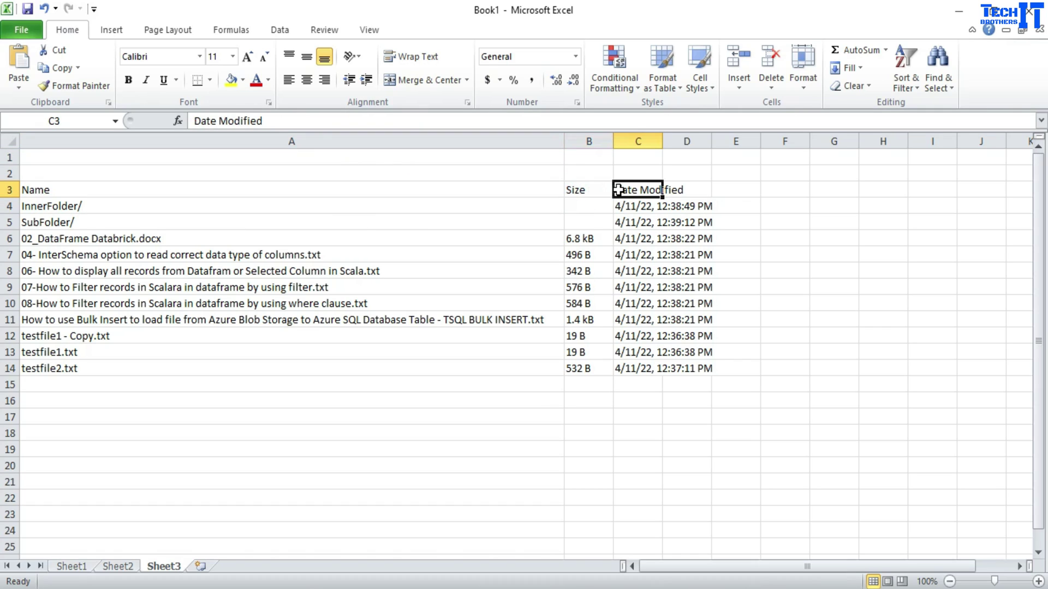
double_click(661, 141)
drag(73, 205, 86, 220)
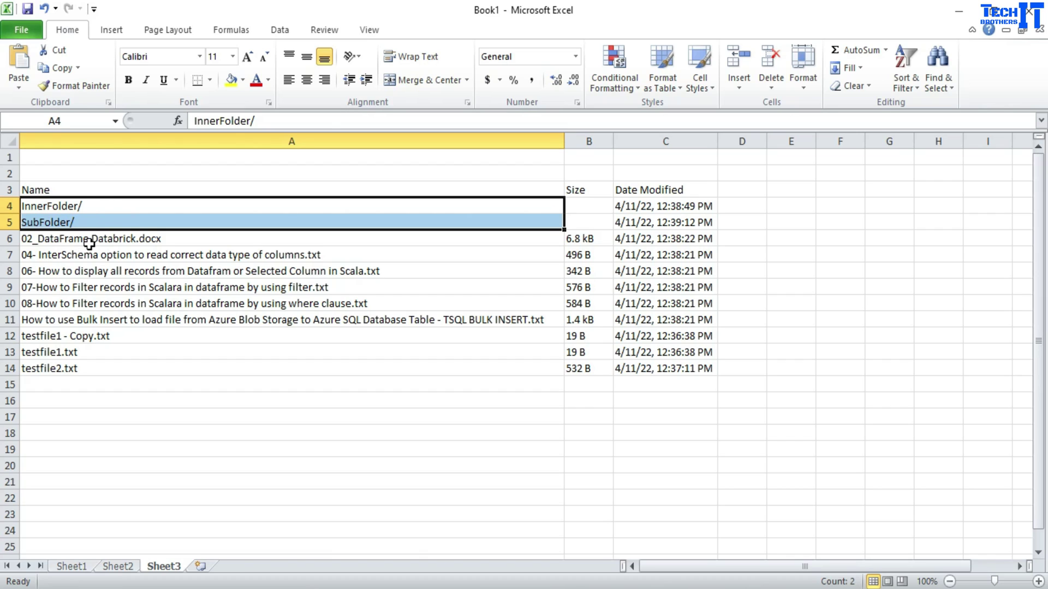
drag(89, 244, 109, 365)
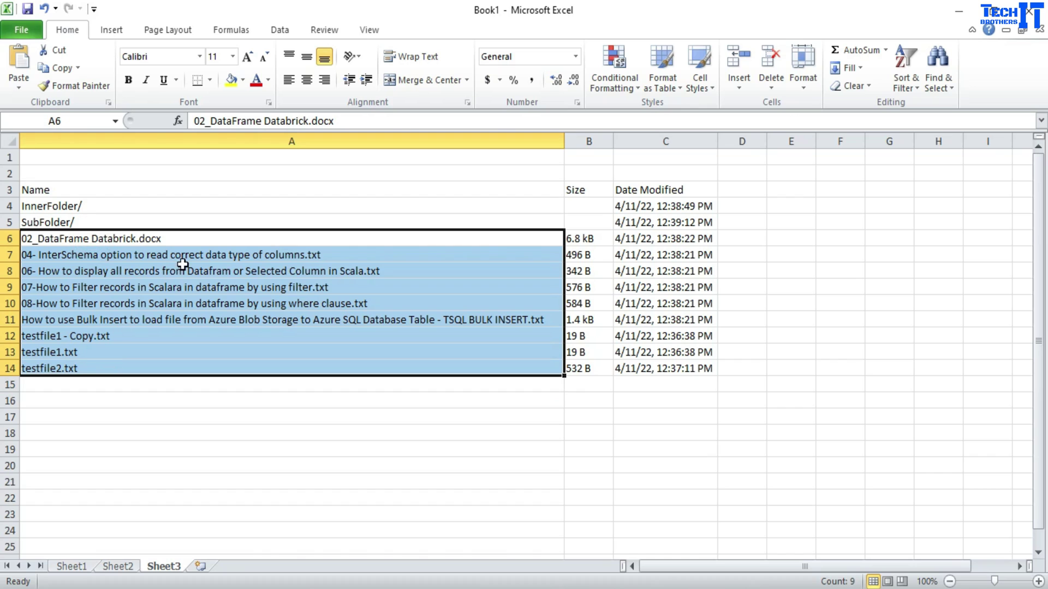
click(182, 264)
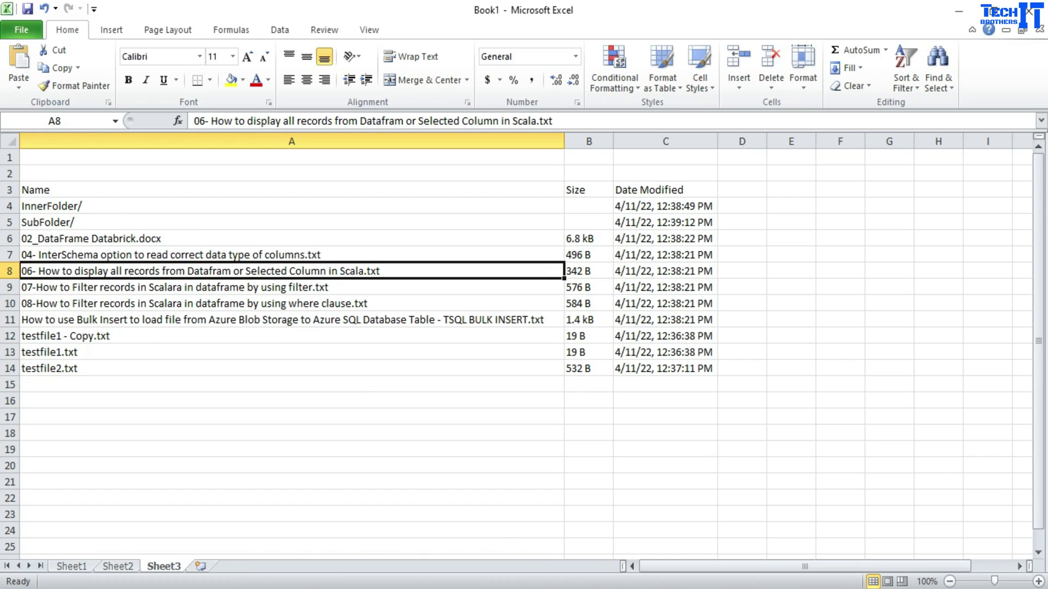
Open the SubFolder/ index page in Chrome and select all its text
key(alt+Tab)
click(404, 512)
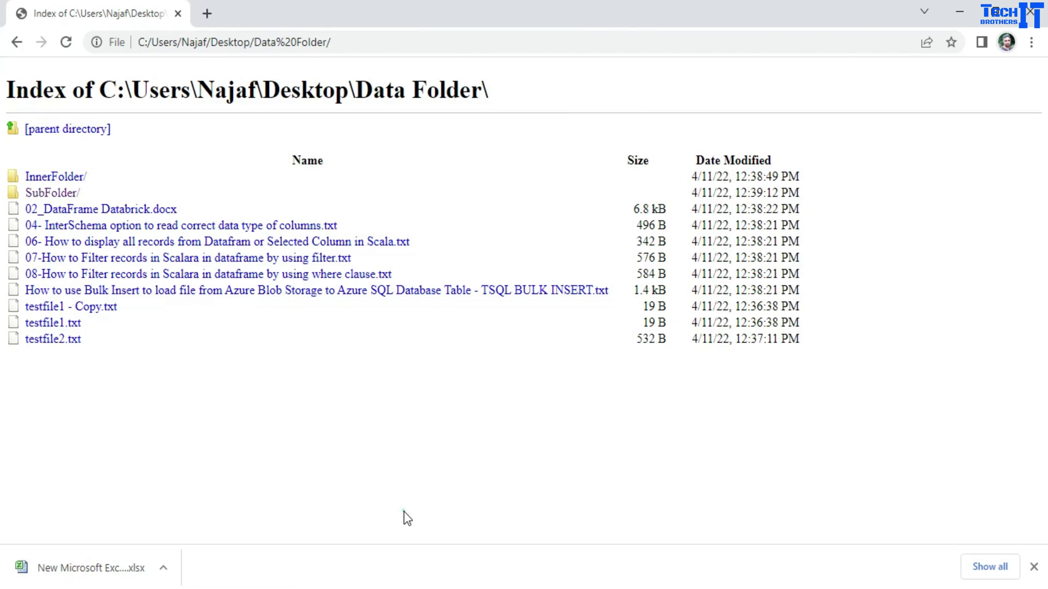
click(52, 195)
key(ctrl+a)
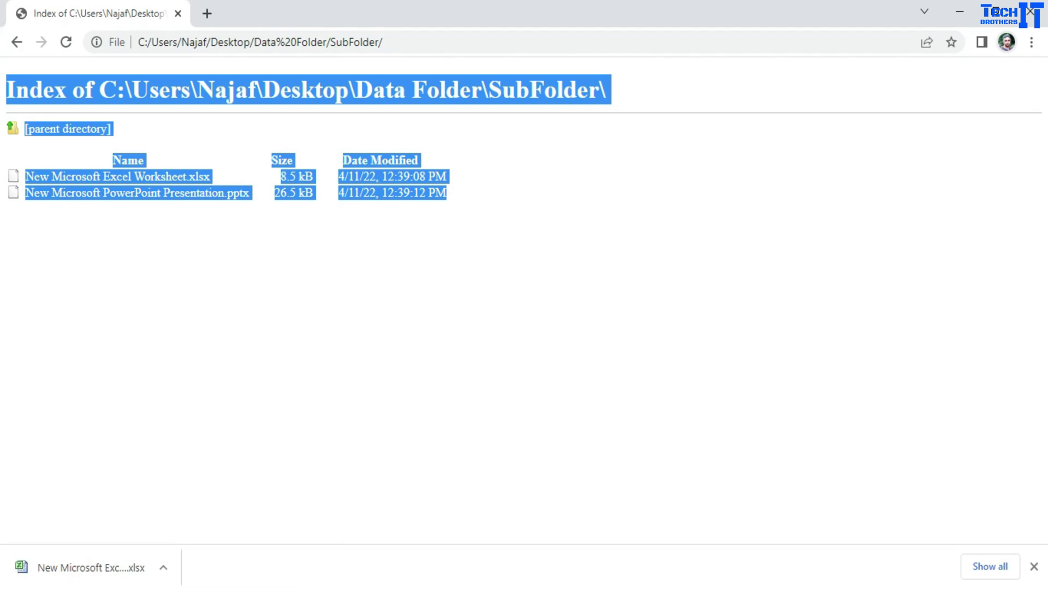
key(alt+Tab)
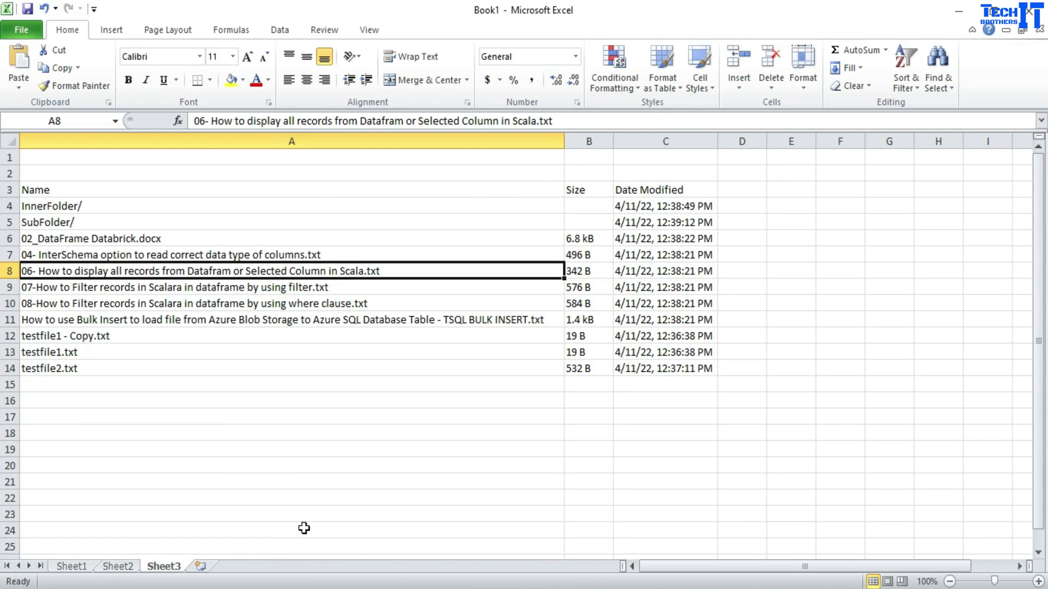
Insert Sheet4, paste the SubFolder listing as Keep Text Only into A1, and autofit column A
click(203, 566)
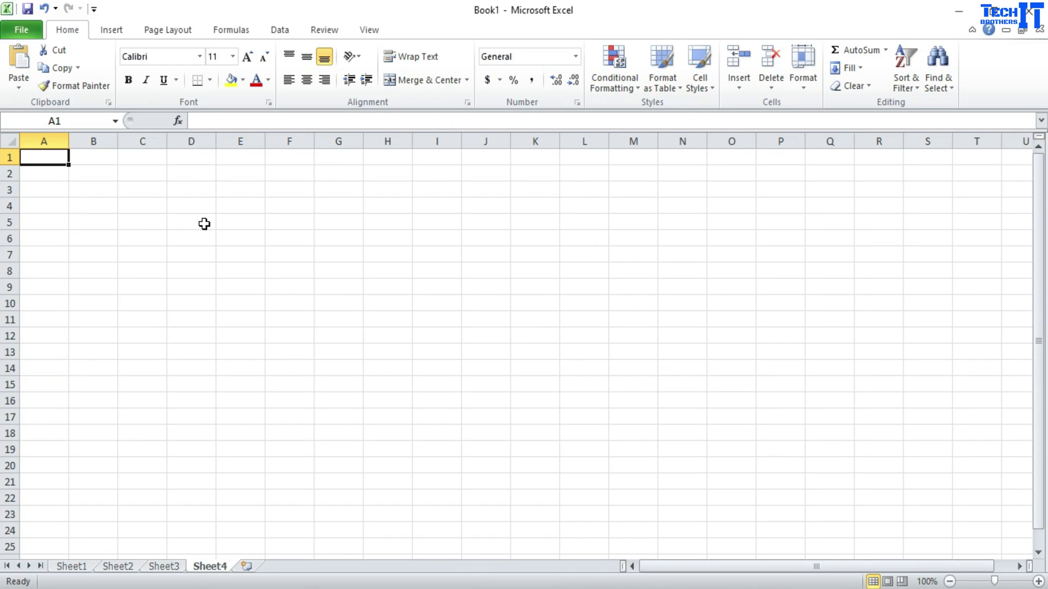
right_click(62, 158)
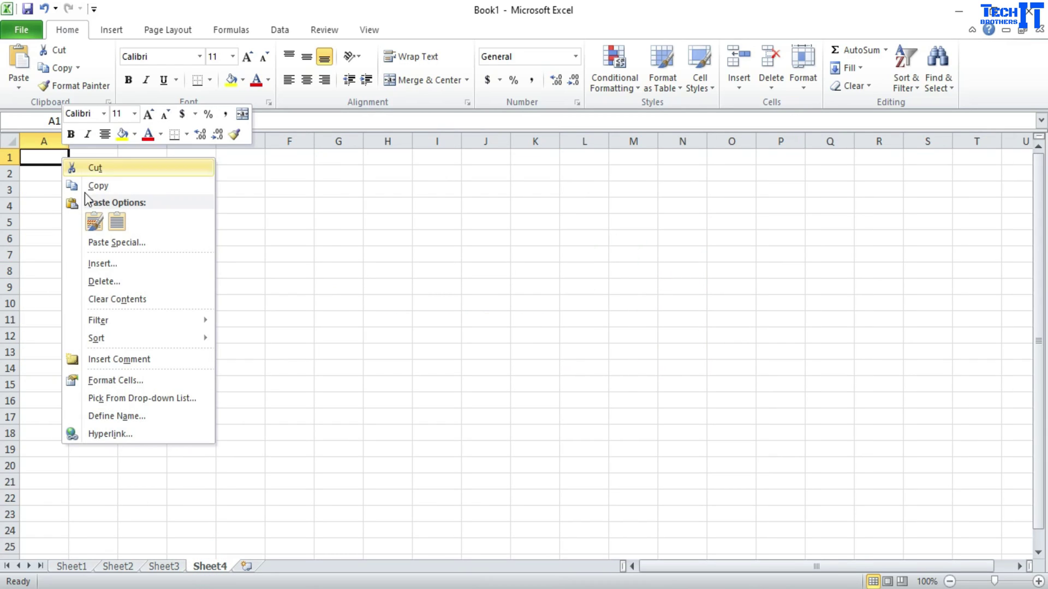
click(116, 222)
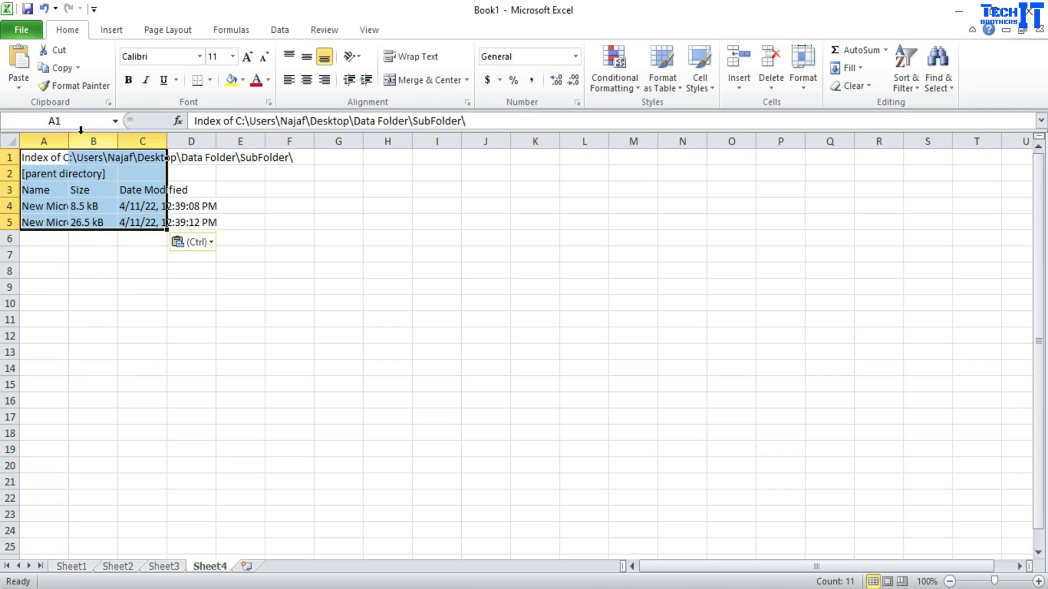
double_click(71, 138)
Clear the title rows A1:B2, then select the headers and both file entries
click(164, 175)
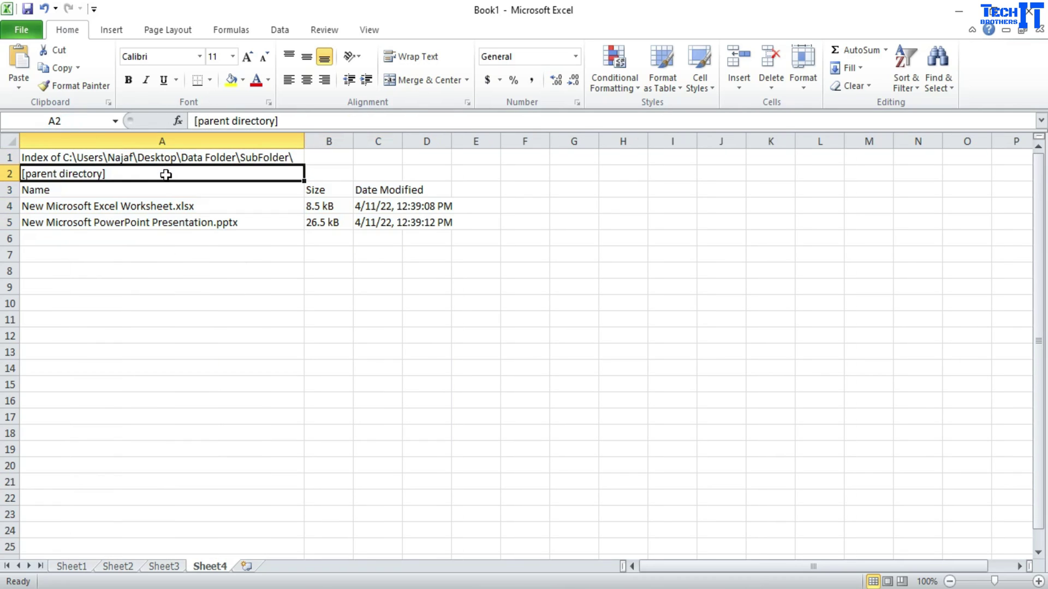
drag(76, 159, 339, 176)
key(Delete)
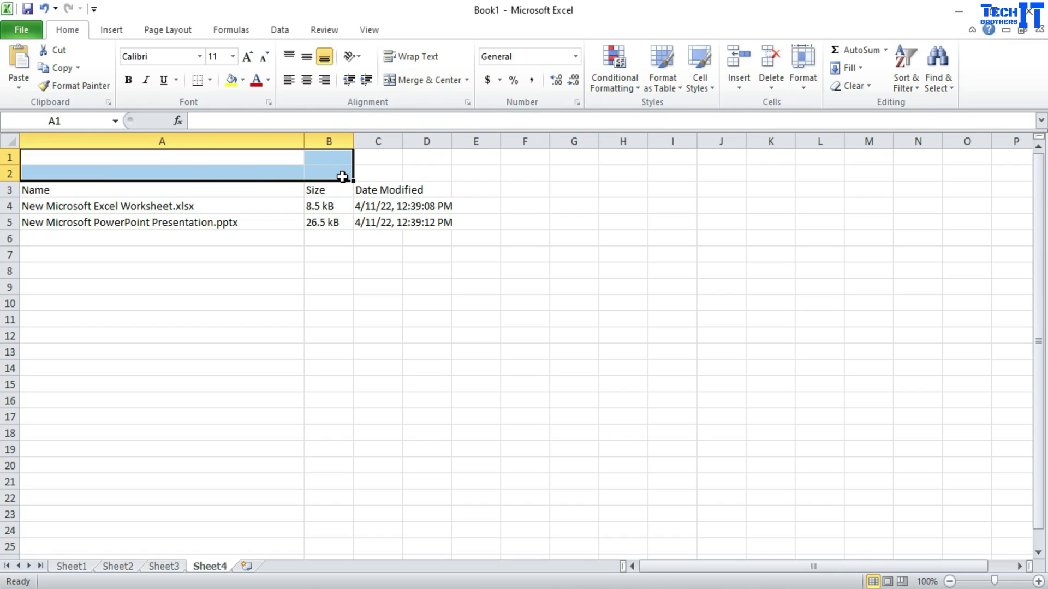
click(312, 189)
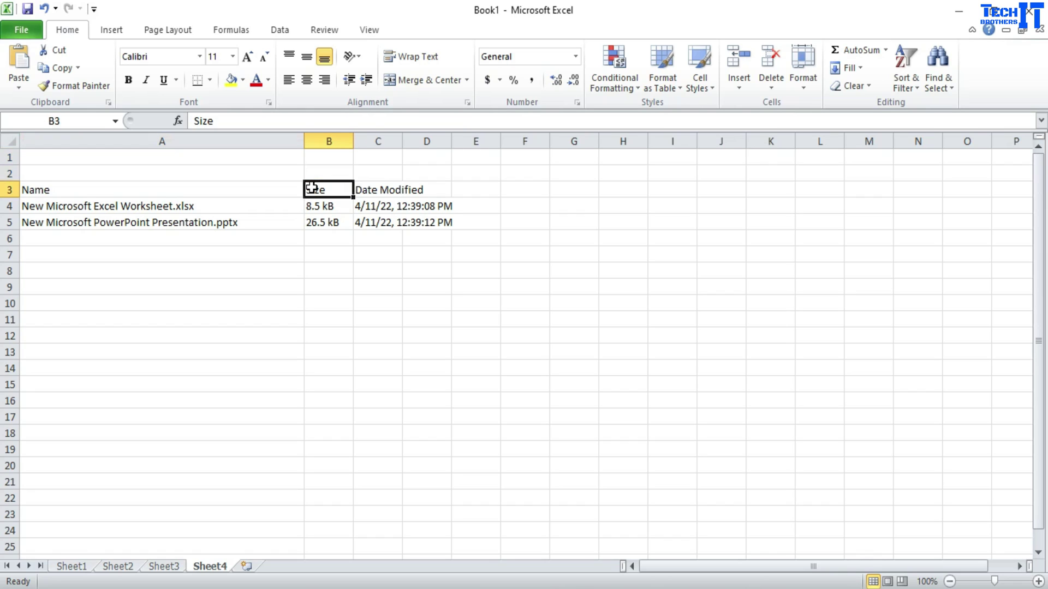
click(102, 189)
click(117, 223)
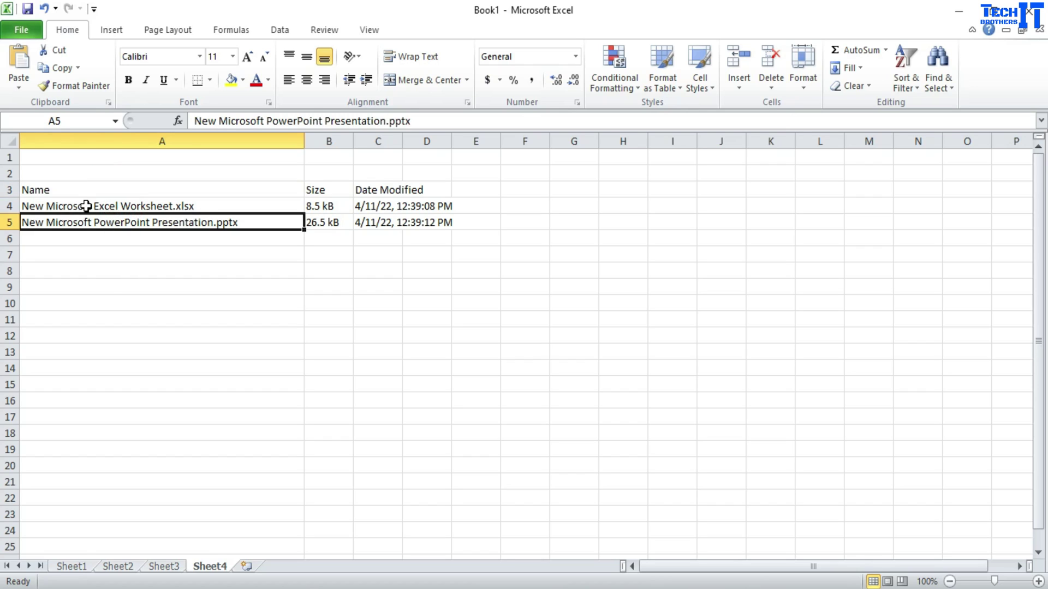
drag(86, 205, 437, 223)
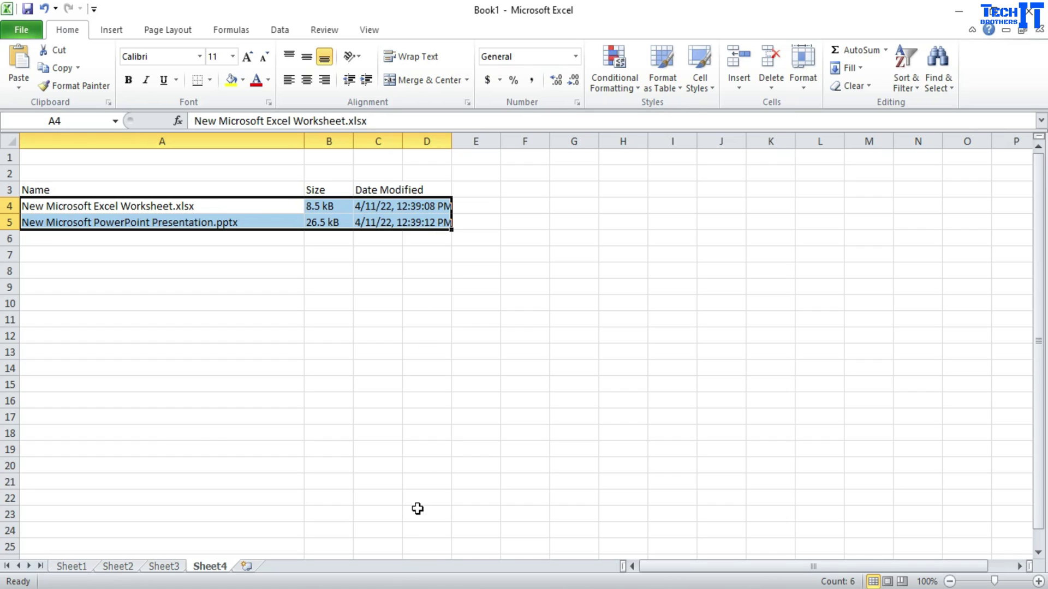
Return to the Data Folder search results and reach for Copy path on the Home tab
mouse_move(432, 588)
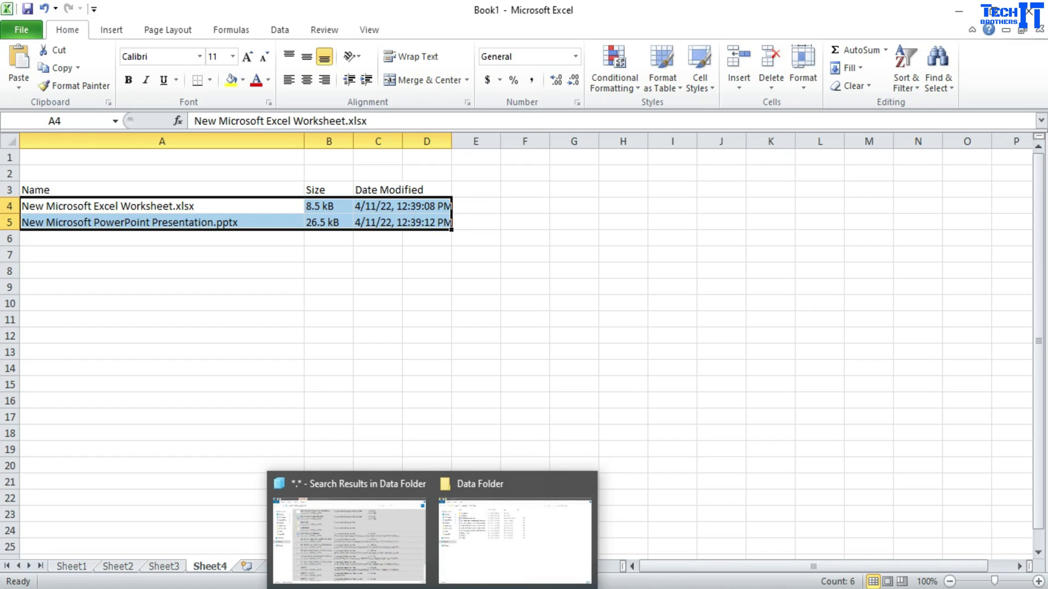
click(376, 519)
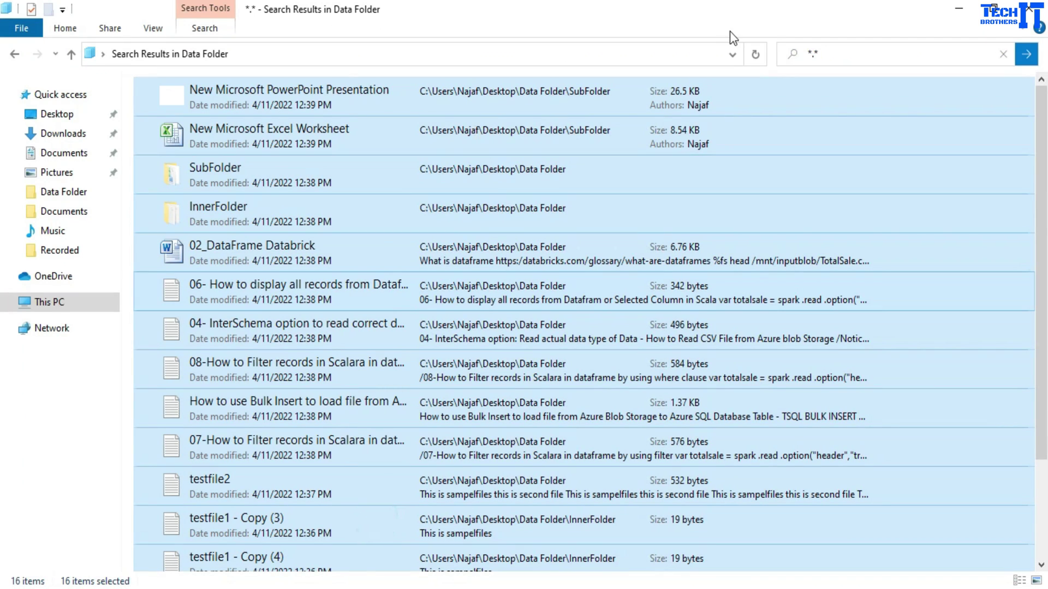
click(838, 53)
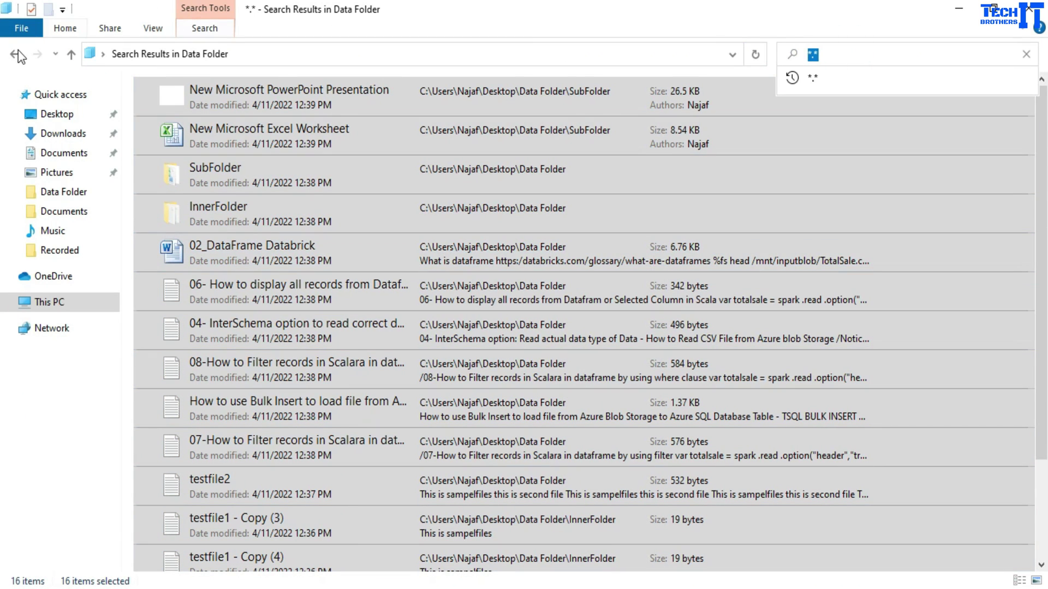
click(58, 30)
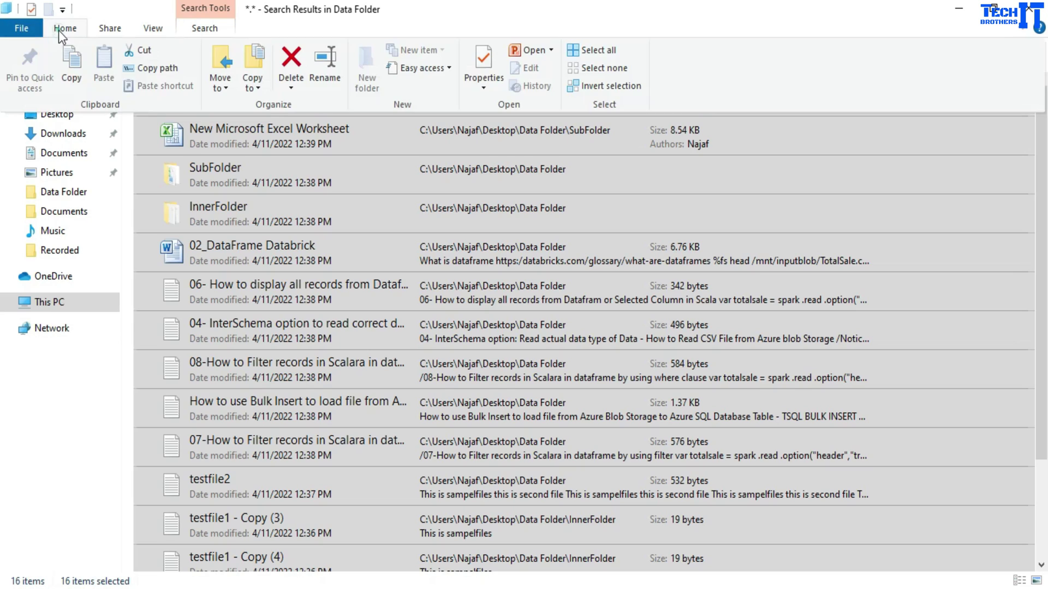
click(155, 67)
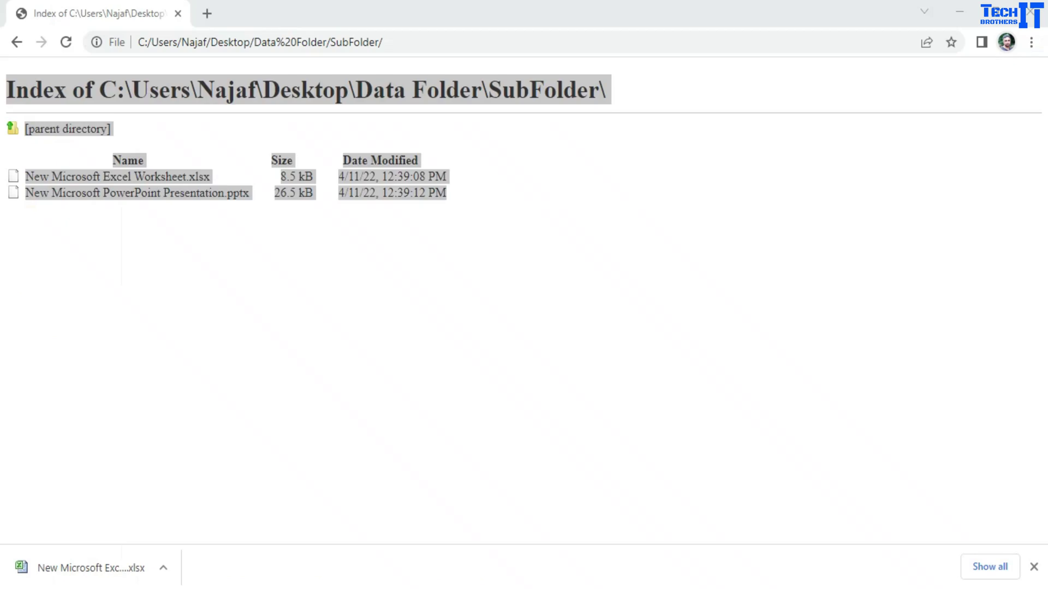
Deselect the SubFolder page text and select the folder's full address in Chrome's address bar
click(494, 290)
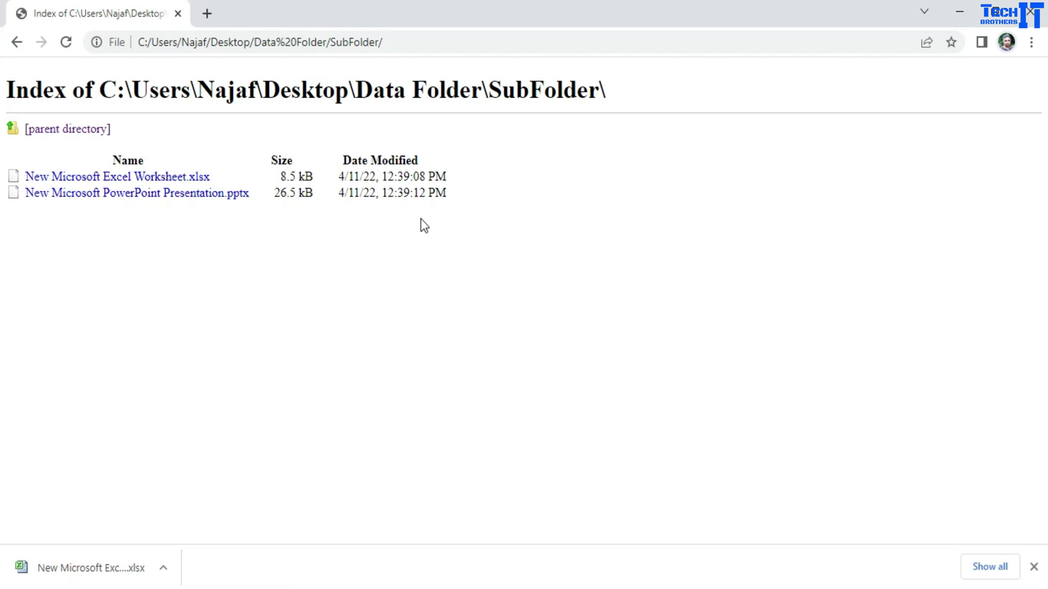
click(419, 38)
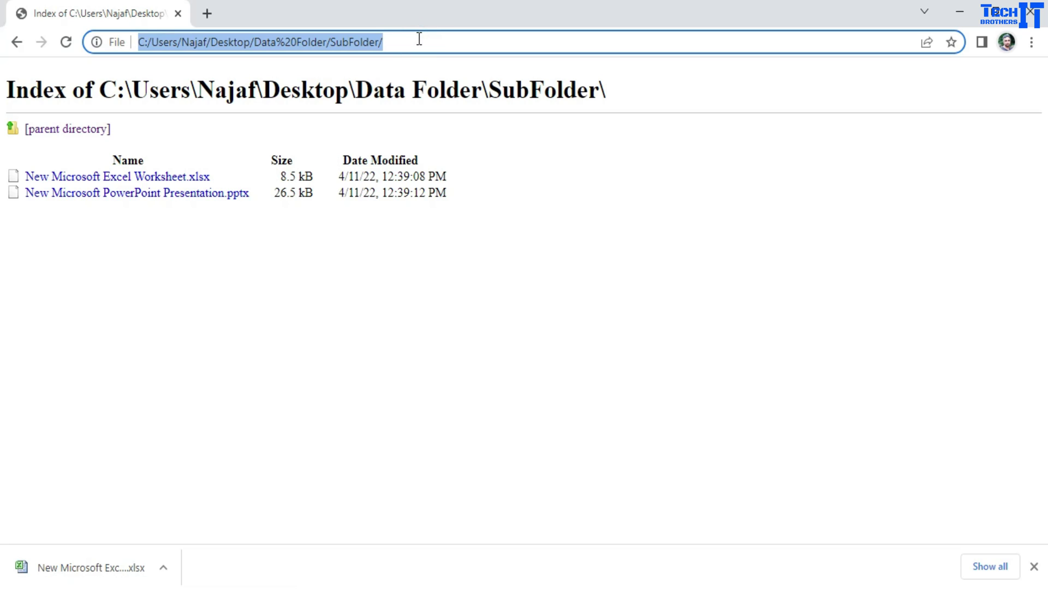